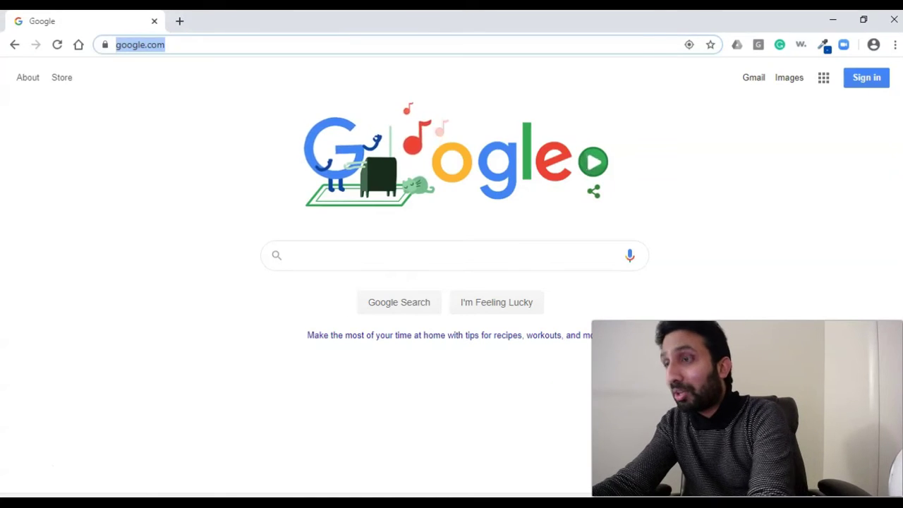
{"action": "type", "text": "www."}
{"action": "key", "text": "Right"}
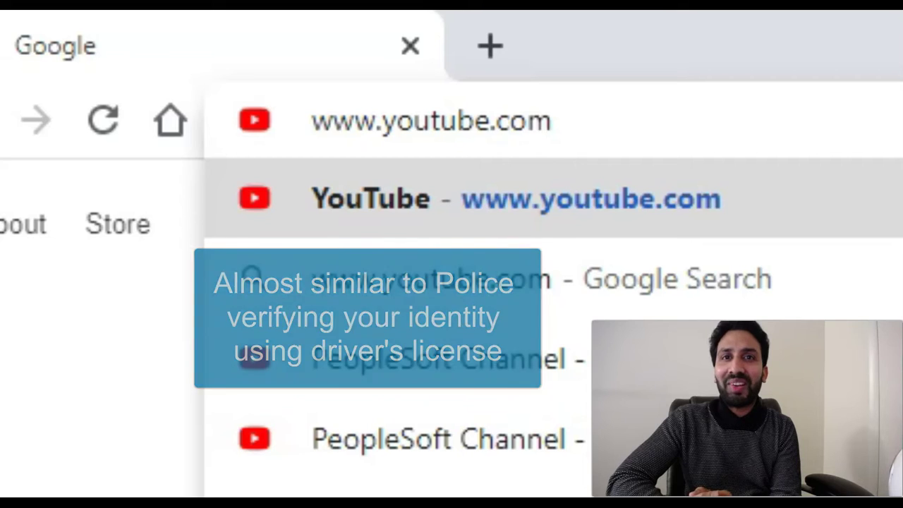
{"action": "key", "text": "Escape"}
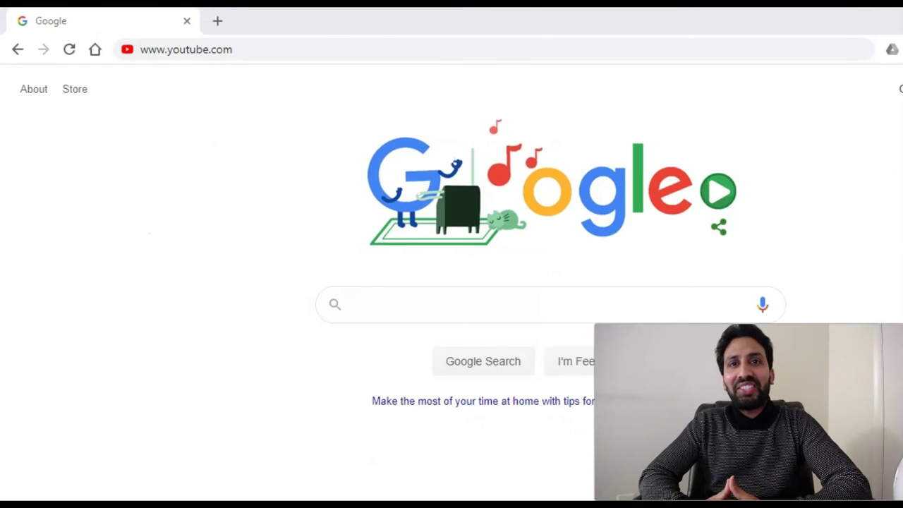
{"action": "key", "text": "Return"}
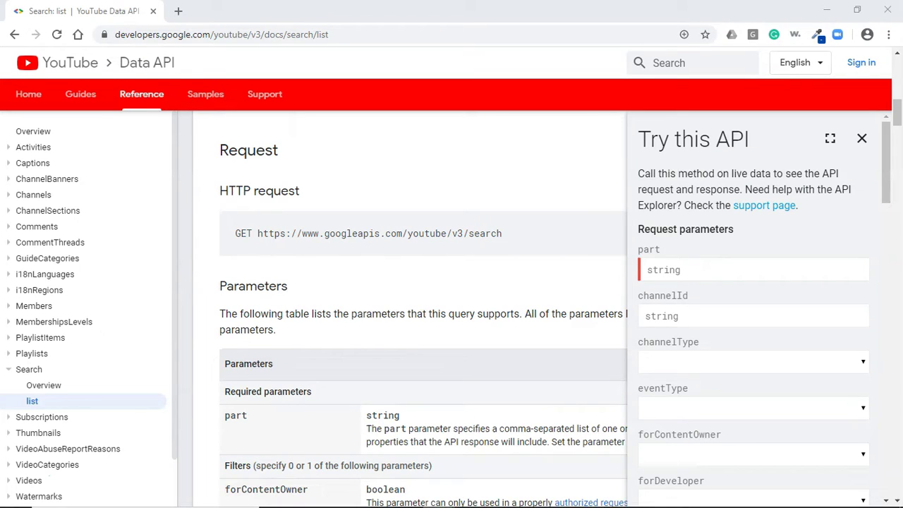
- Copy the googleapis.com/youtube/v3/search request URL and load it in a new tab
{"action": "mouse_move", "coordinate": [502, 234]}
{"action": "left_mouse_down"}
{"action": "mouse_move", "coordinate": [252, 234]}
{"action": "mouse_move", "coordinate": [502, 234]}
{"action": "left_mouse_up"}
{"action": "key", "text": "ctrl+c"}
{"action": "left_click", "coordinate": [258, 234]}
{"action": "left_click", "coordinate": [177, 10]}
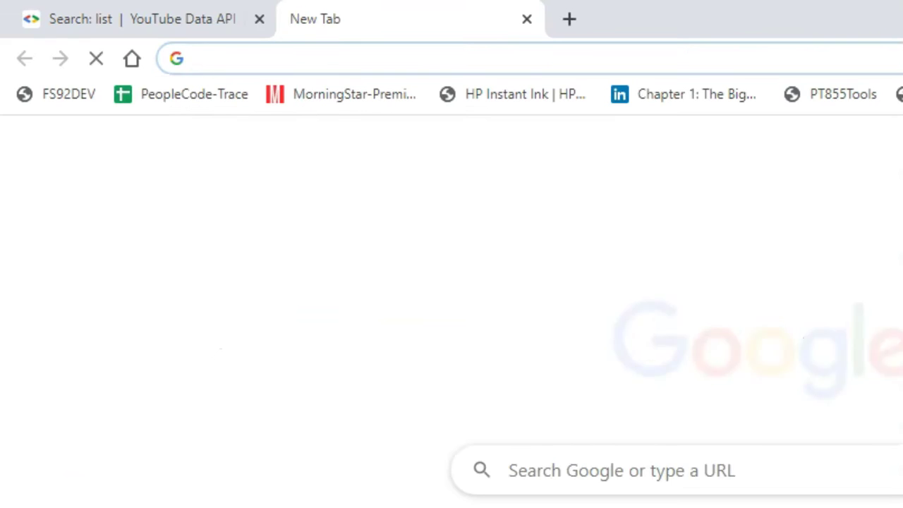
{"action": "key", "text": "ctrl+v"}
{"action": "key", "text": "Return"}
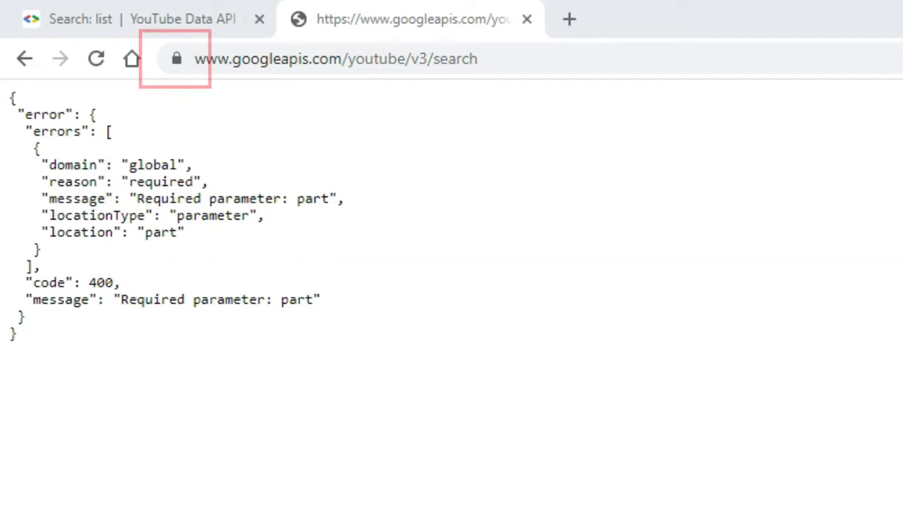
- Open the site certificate's path: GlobalSign Root CA-R2, GTS CA 1O1, upload.video.google.com
{"action": "left_click", "coordinate": [177, 59]}
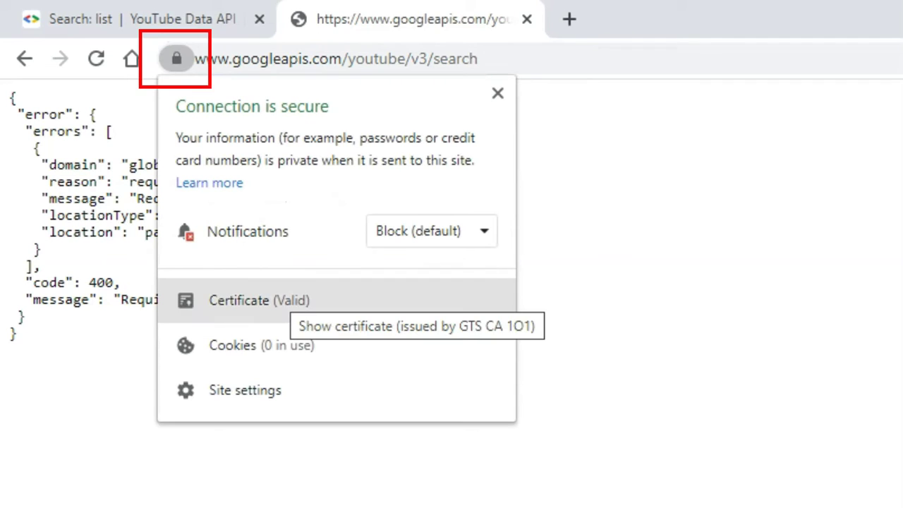
{"action": "left_click", "coordinate": [303, 300]}
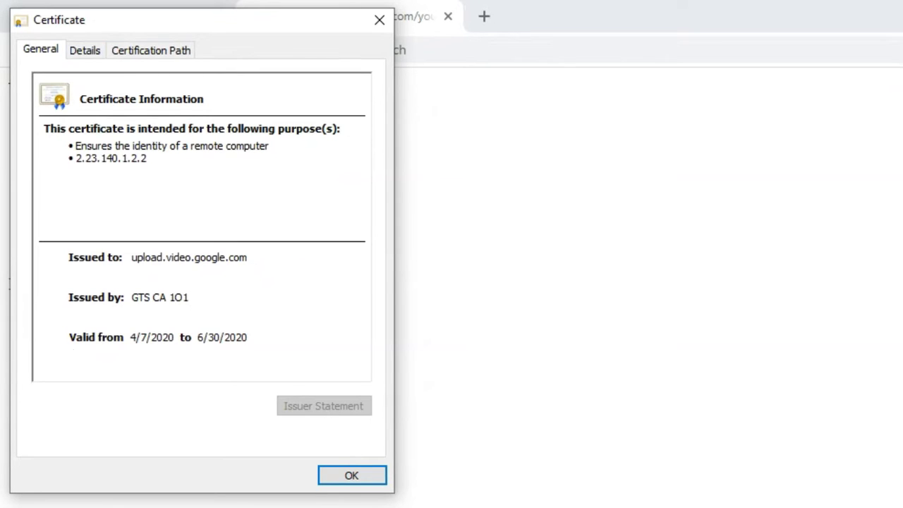
{"action": "left_click", "coordinate": [151, 50]}
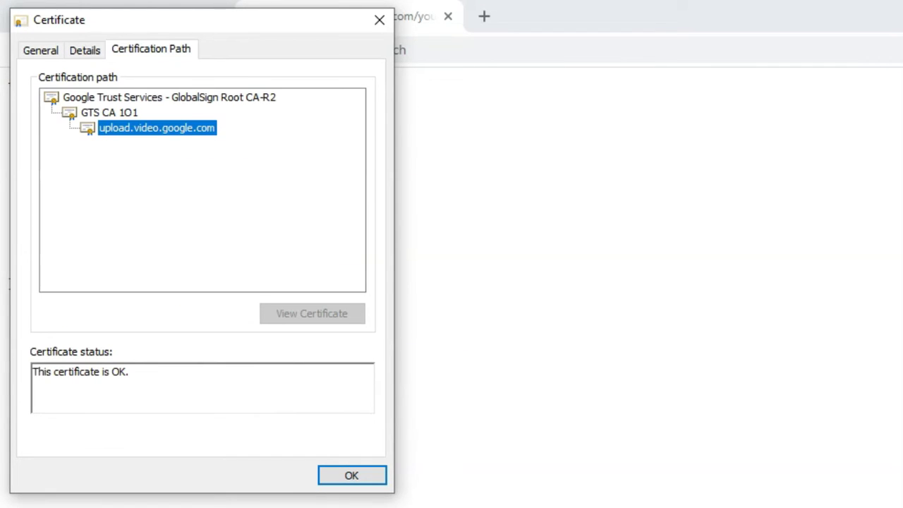
{"action": "left_click", "coordinate": [169, 97]}
{"action": "left_click", "coordinate": [110, 113]}
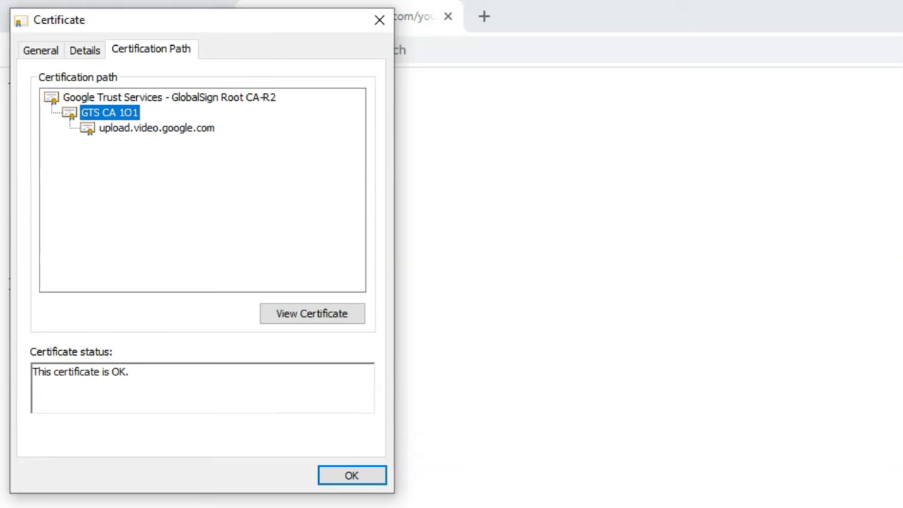
{"action": "left_click", "coordinate": [157, 128]}
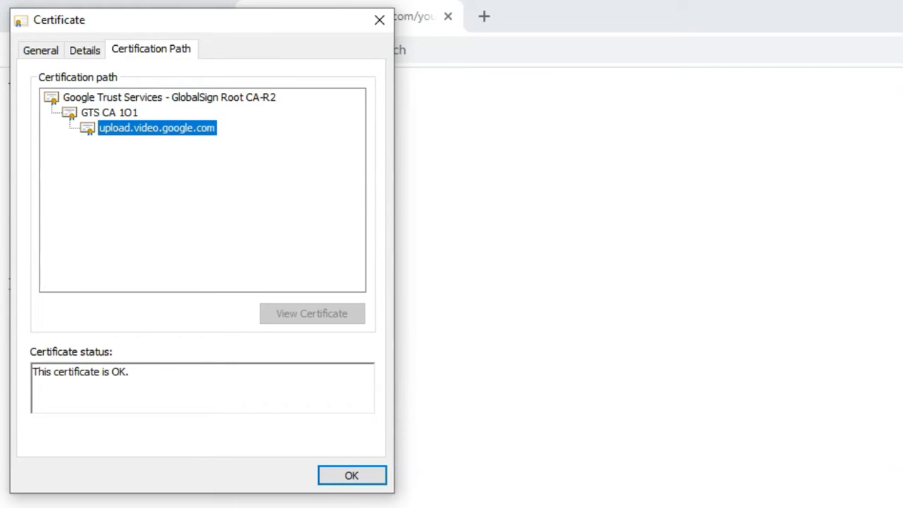
{"action": "left_click", "coordinate": [109, 112]}
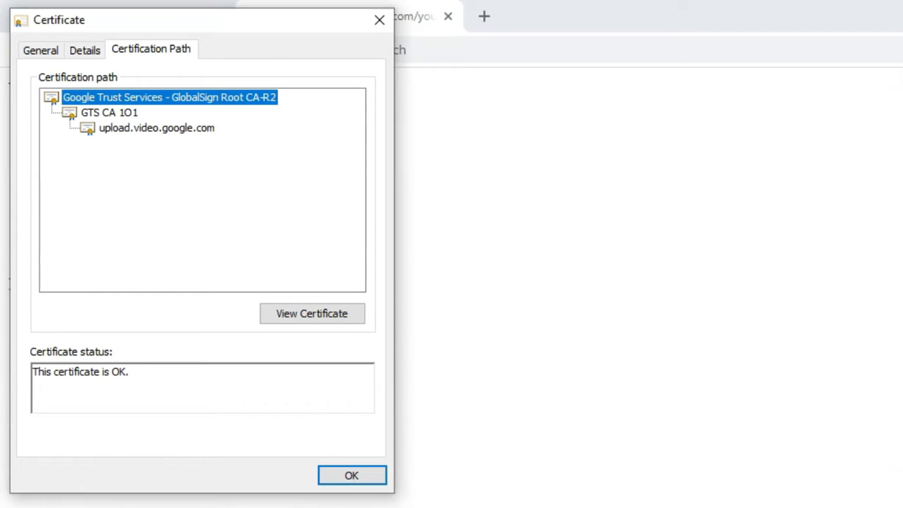
- Export the GlobalSign Root CA-R2 certificate as Base-64 X.509 to Desktop as YTDemoRoot.cer
{"action": "left_click", "coordinate": [312, 313]}
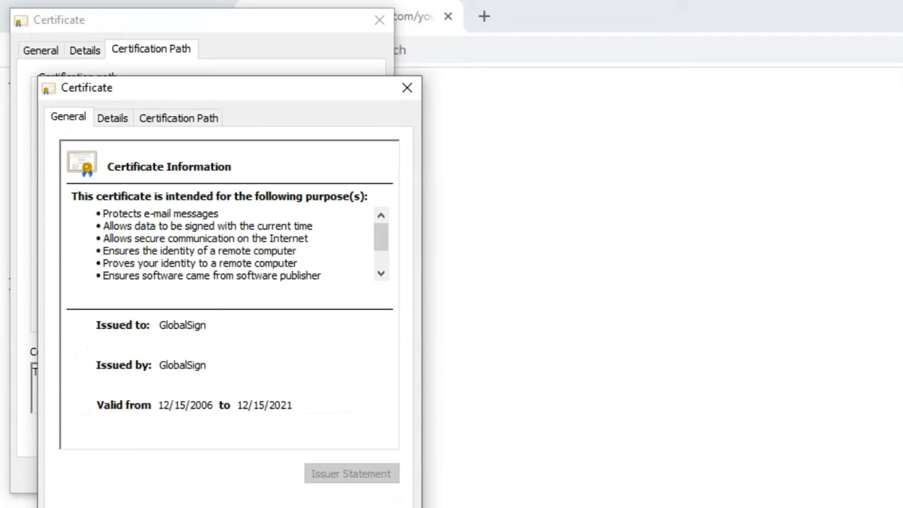
{"action": "left_click", "coordinate": [112, 118]}
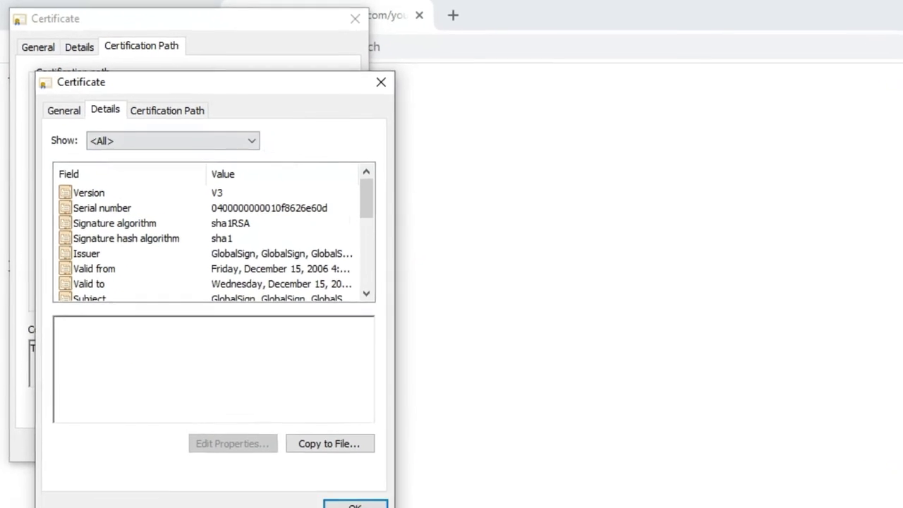
{"action": "left_click", "coordinate": [244, 329]}
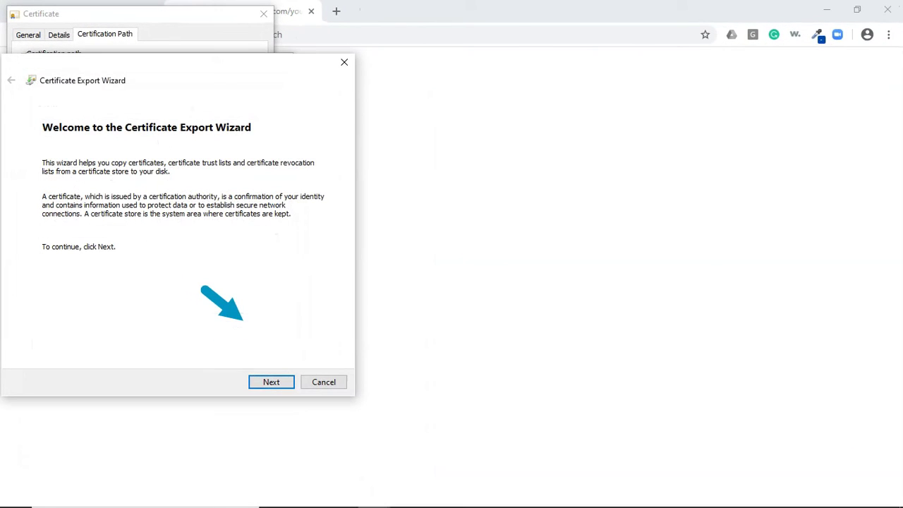
{"action": "key", "text": "Return"}
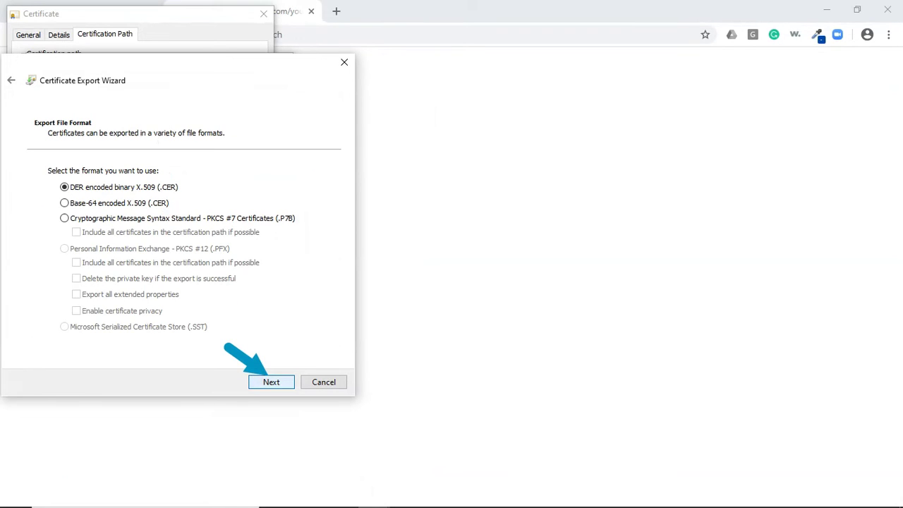
{"action": "left_click", "coordinate": [64, 203]}
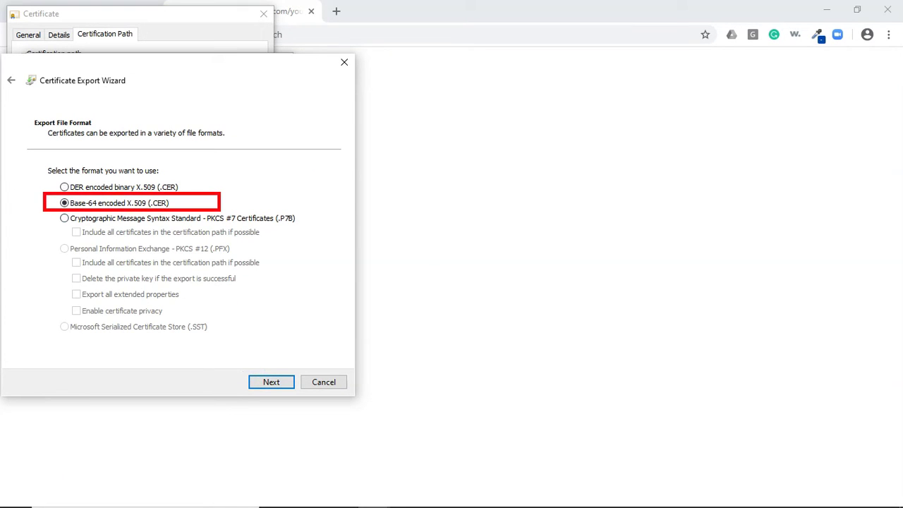
{"action": "key", "text": "Return"}
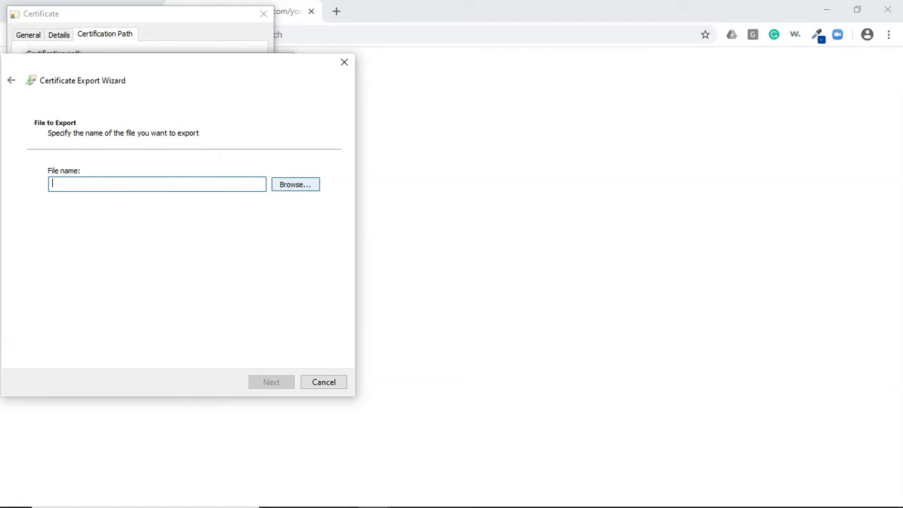
{"action": "left_click", "coordinate": [295, 184]}
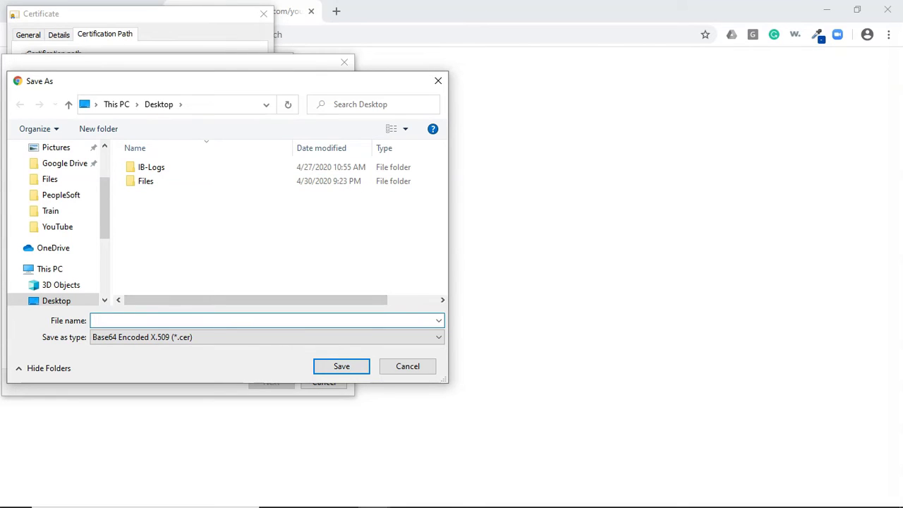
{"action": "type", "text": "YTDemoRoot"}
{"action": "key", "text": "Return"}
{"action": "key", "text": "Return"}
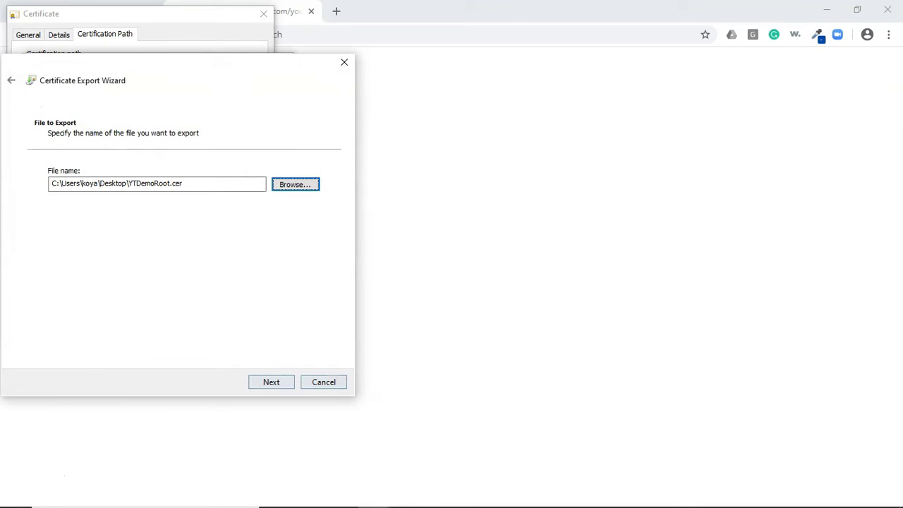
{"action": "key", "text": "Return"}
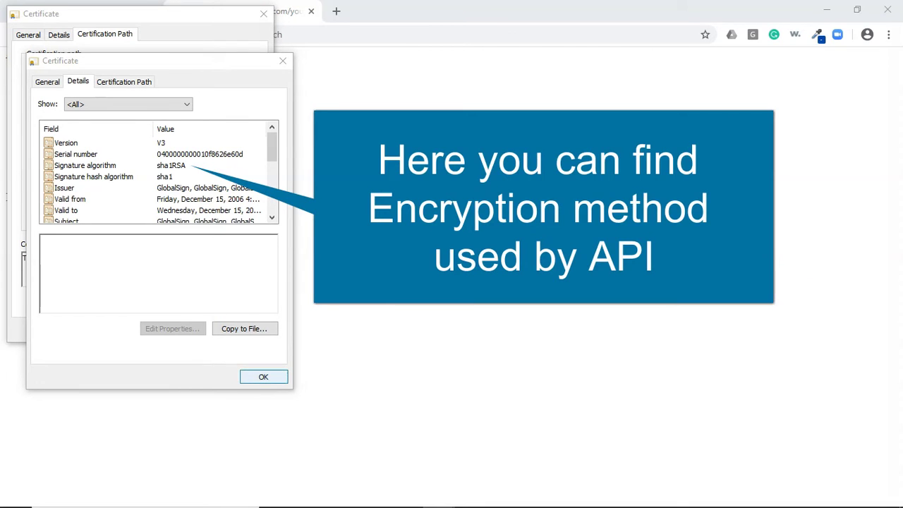
- Close the root certificate and start the export wizard for the GTS CA 1O1 intermediate
{"action": "key", "text": "Return"}
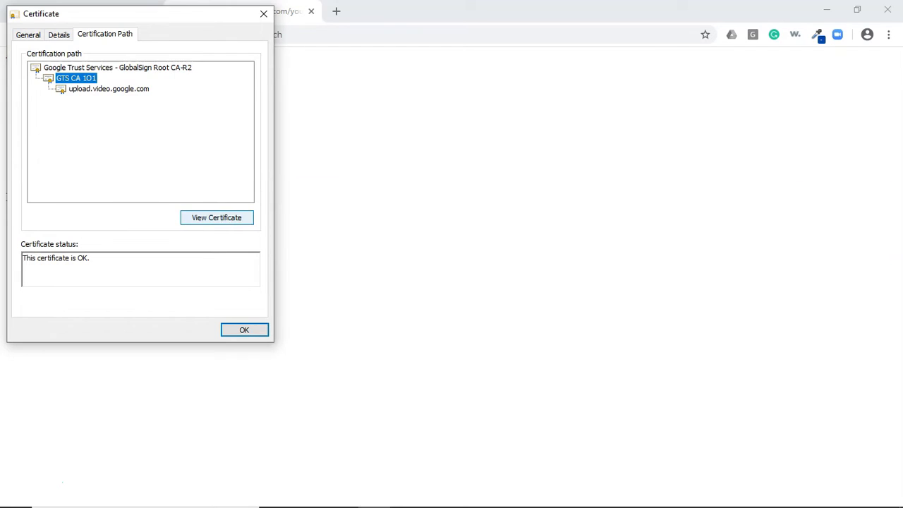
{"action": "key", "text": "Return"}
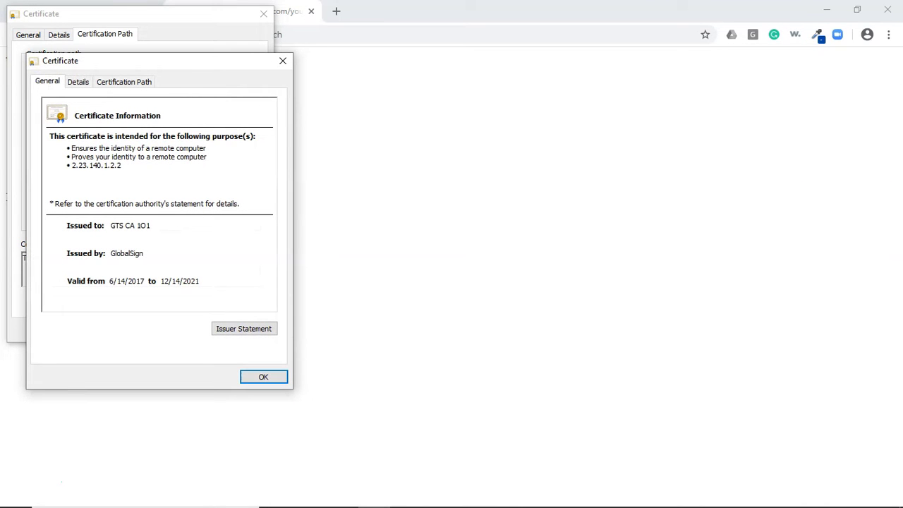
{"action": "key", "text": "ctrl+Tab"}
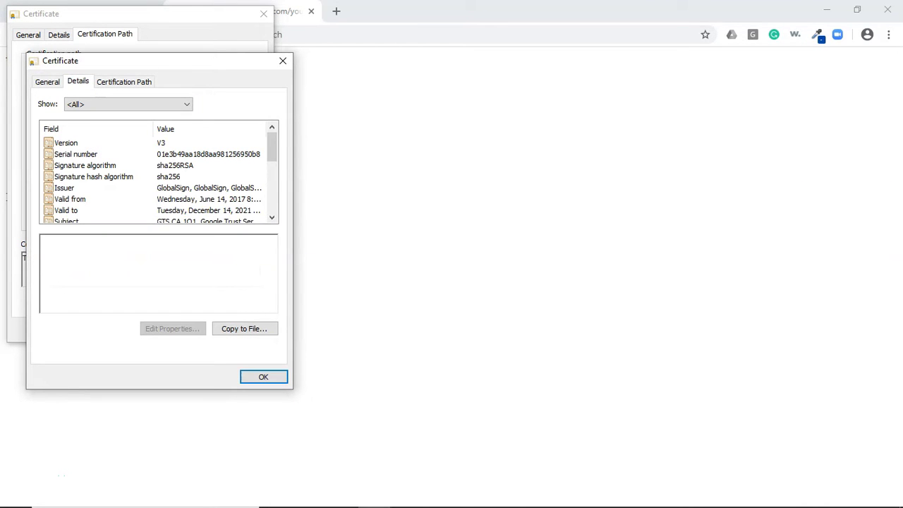
{"action": "key", "text": "Tab"}
{"action": "key", "text": "Return"}
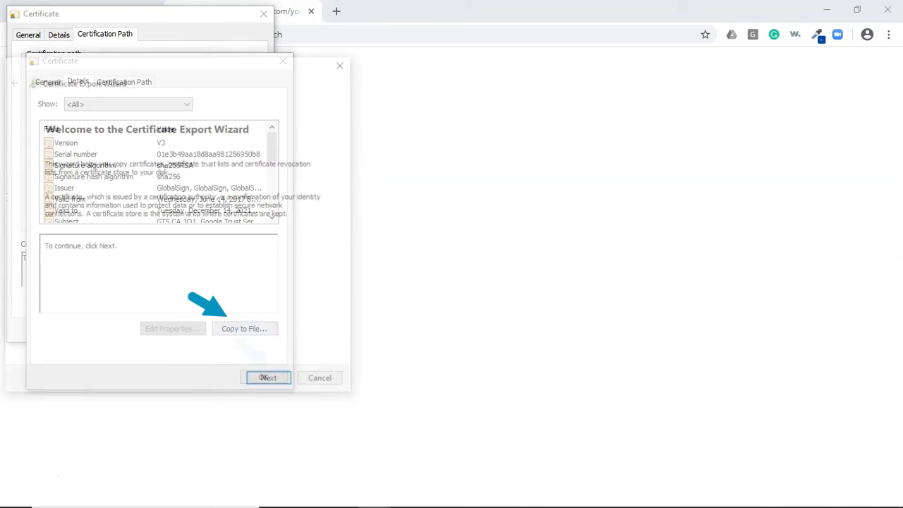
{"action": "key", "text": "Return"}
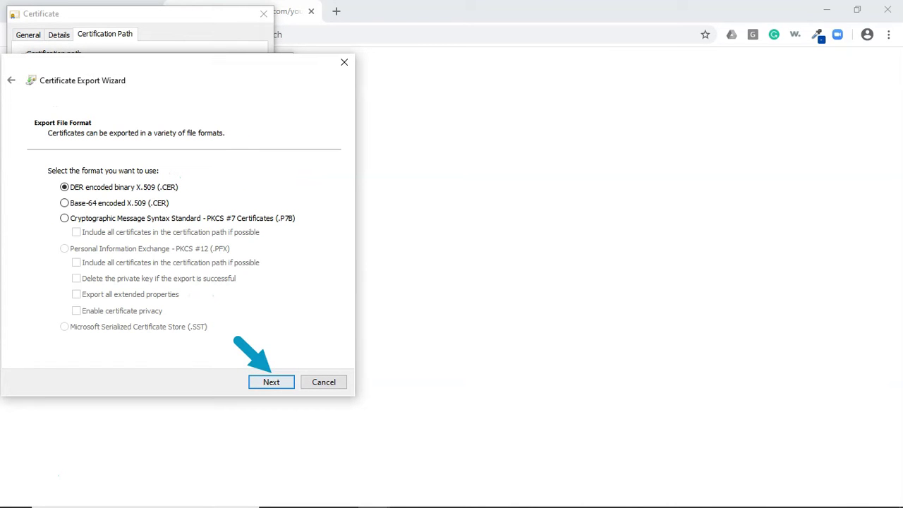
- Save the intermediate as Base-64 YTDemoInter.cer on the Desktop and close the certificate
{"action": "left_click", "coordinate": [64, 202]}
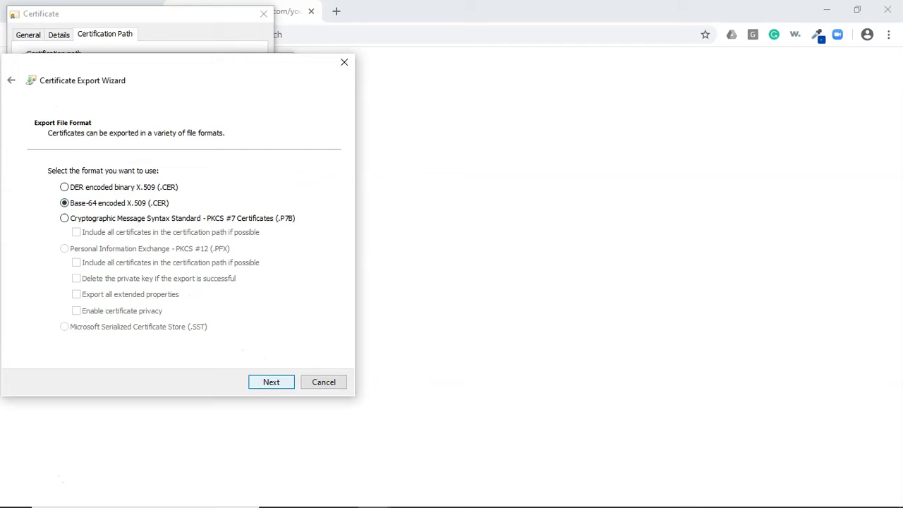
{"action": "key", "text": "Return"}
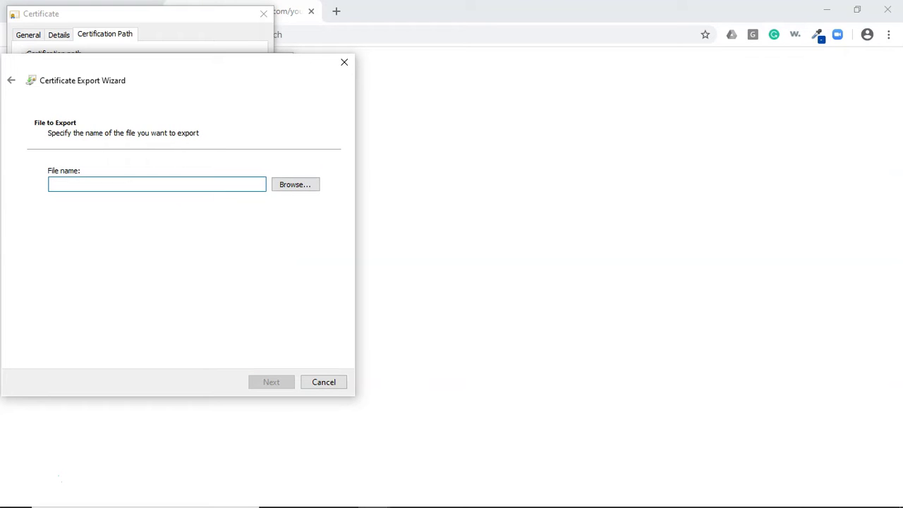
{"action": "key", "text": "Tab"}
{"action": "key", "text": "Return"}
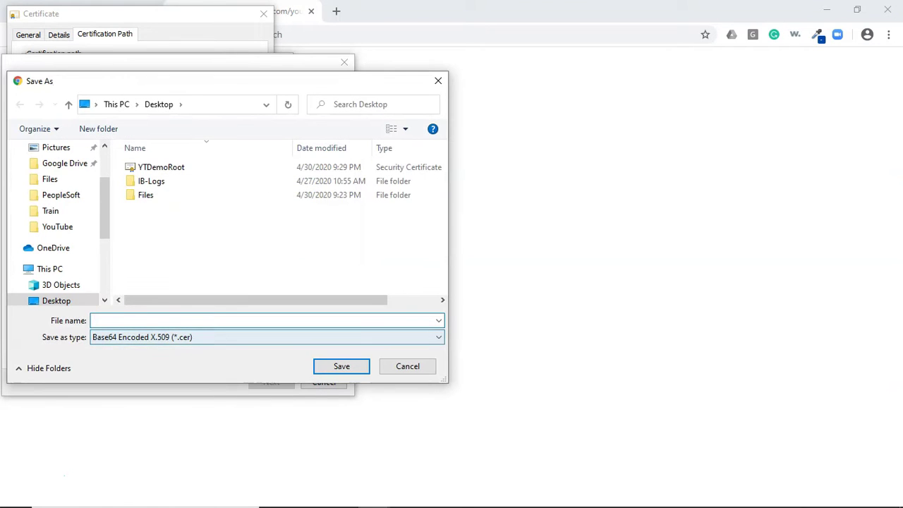
{"action": "type", "text": "Y"}
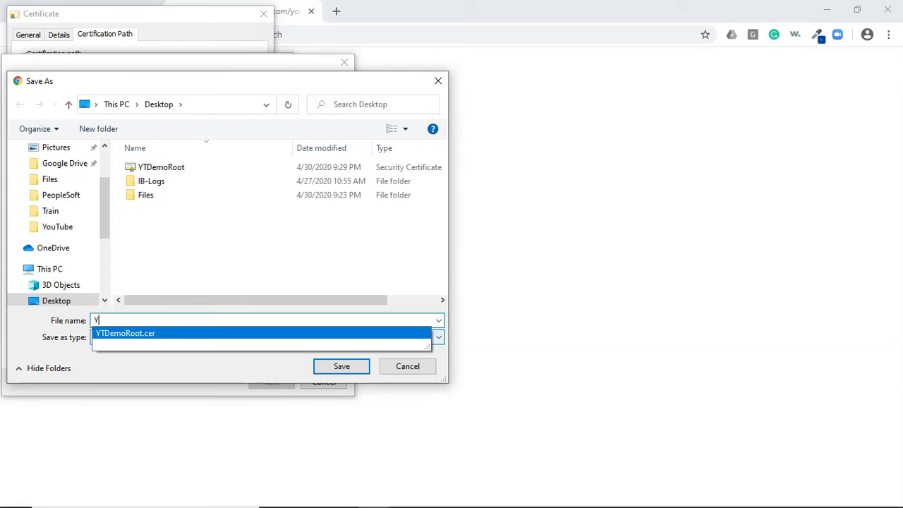
{"action": "type", "text": "TDemoIn"}
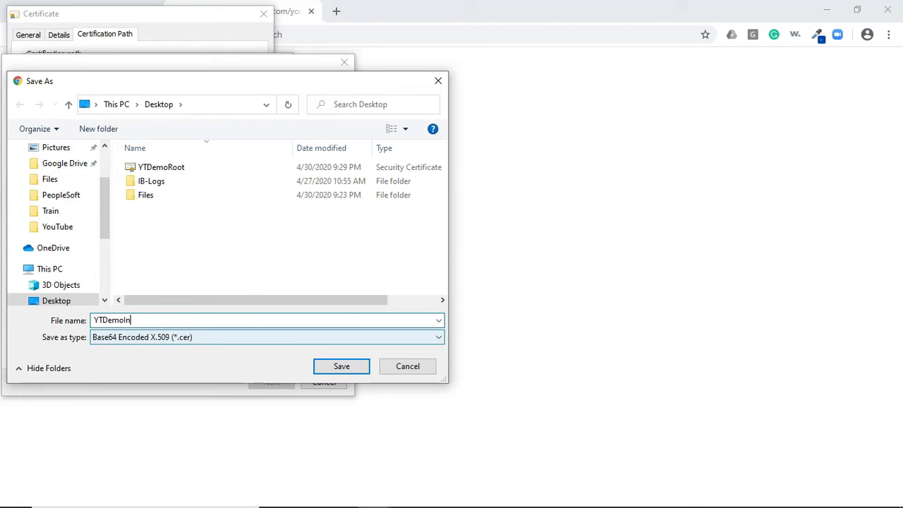
{"action": "type", "text": "ter"}
{"action": "key", "text": "Return"}
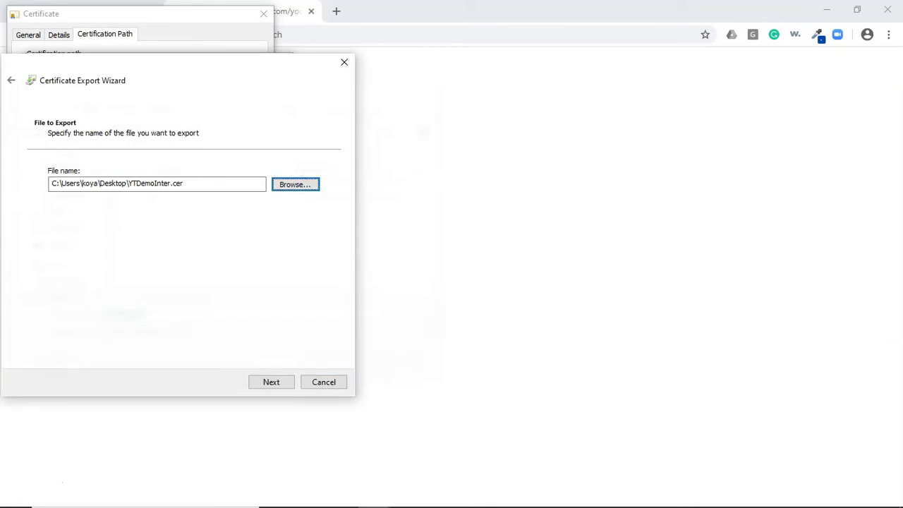
{"action": "left_click", "coordinate": [271, 382]}
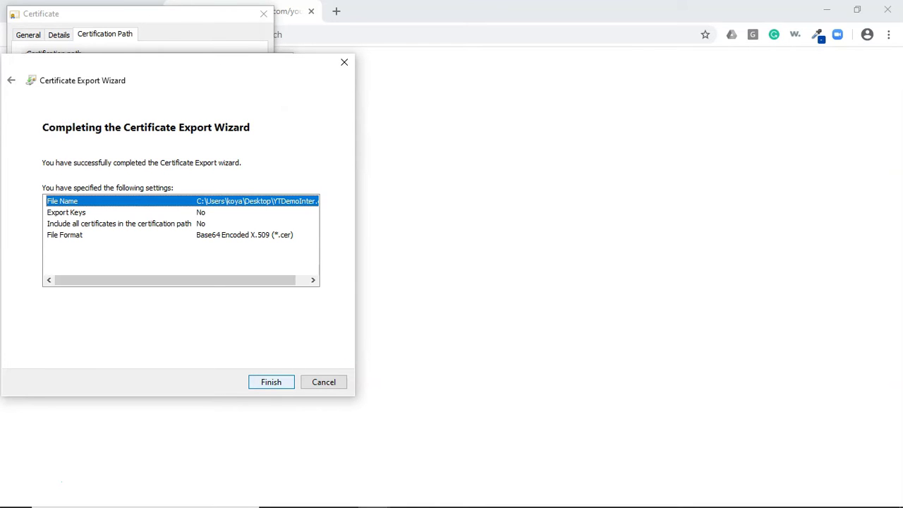
{"action": "key", "text": "Return"}
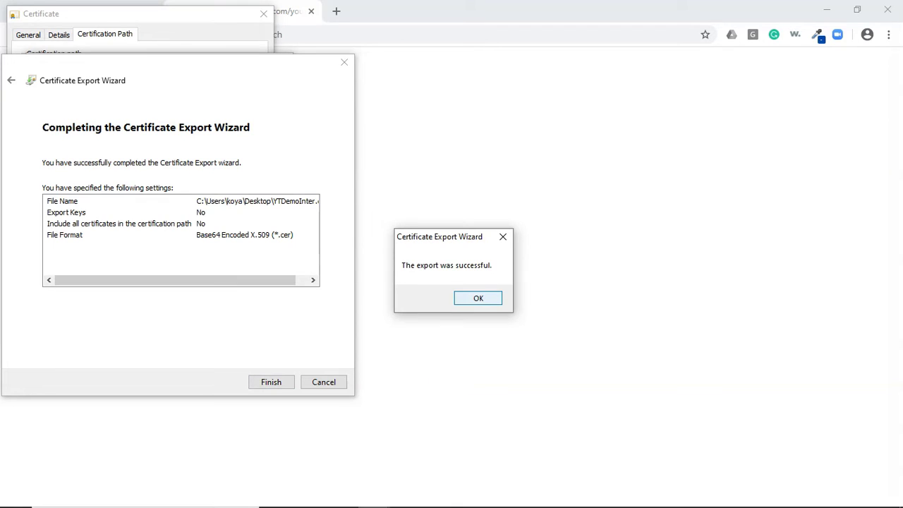
{"action": "key", "text": "Return"}
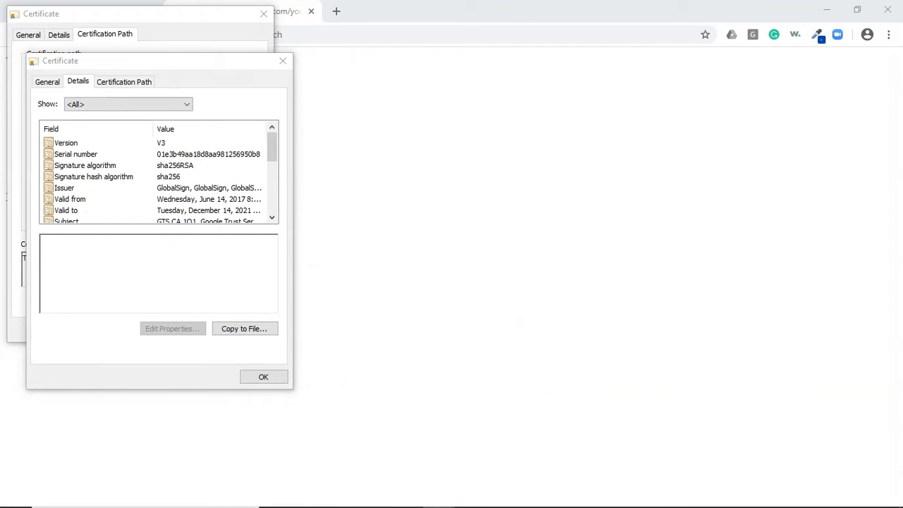
{"action": "left_click", "coordinate": [263, 376]}
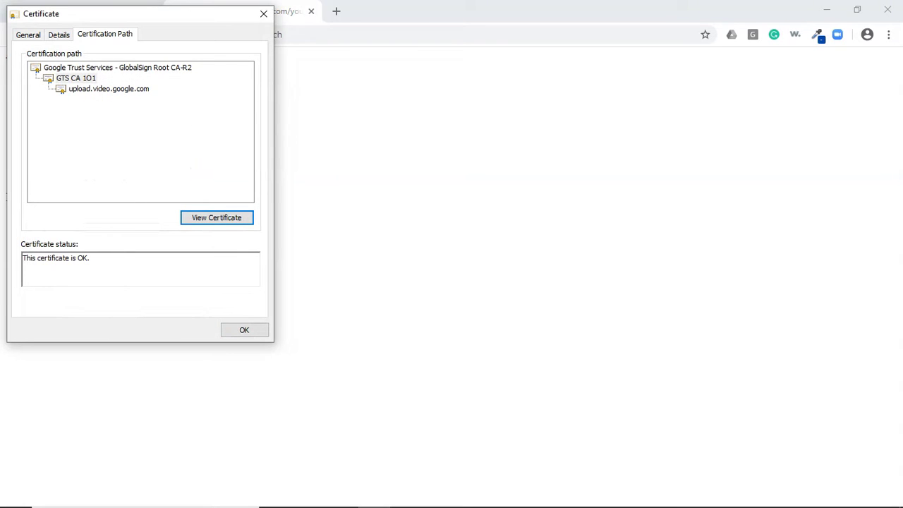
- Export the upload.video.google.com certificate as Base-64 X.509 to Desktop as YTDemoDetail.cer
{"action": "left_click", "coordinate": [56, 32]}
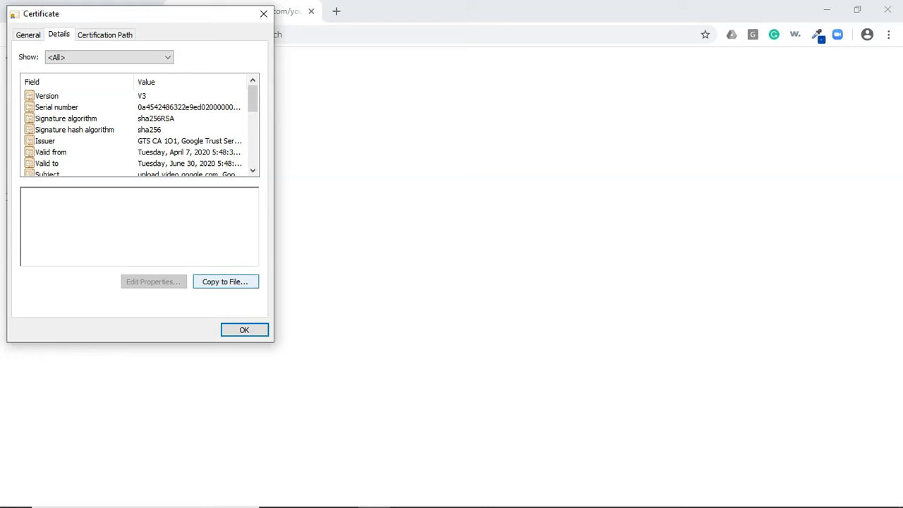
{"action": "left_click", "coordinate": [225, 282]}
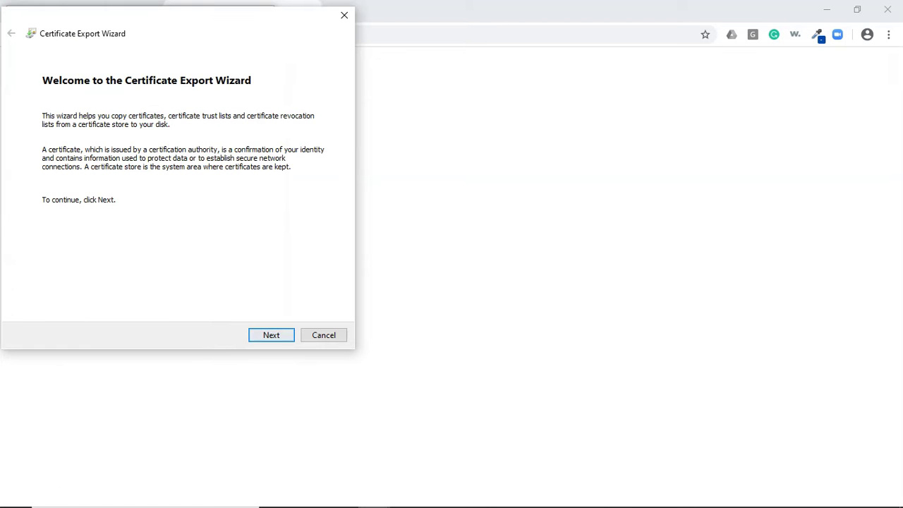
{"action": "left_click", "coordinate": [271, 336]}
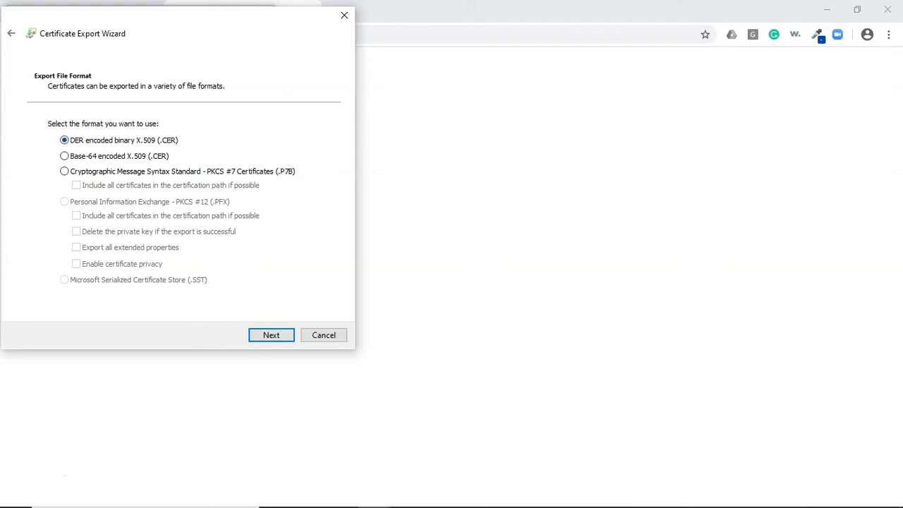
{"action": "left_click", "coordinate": [64, 156]}
{"action": "key", "text": "Return"}
{"action": "key", "text": "Tab"}
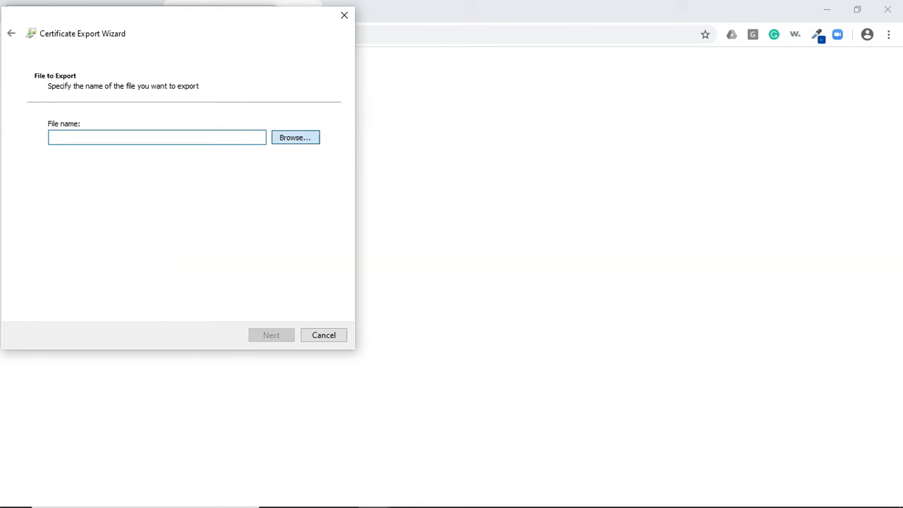
{"action": "key", "text": "Return"}
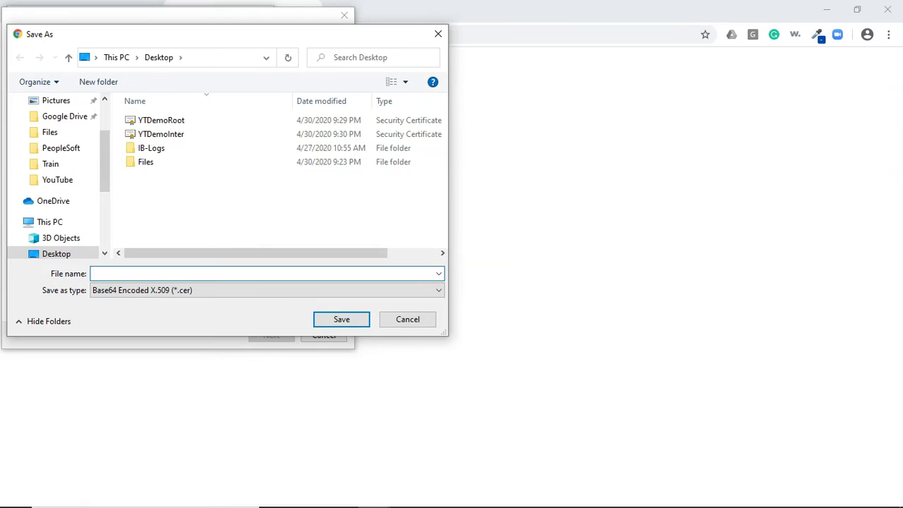
{"action": "type", "text": "Y"}
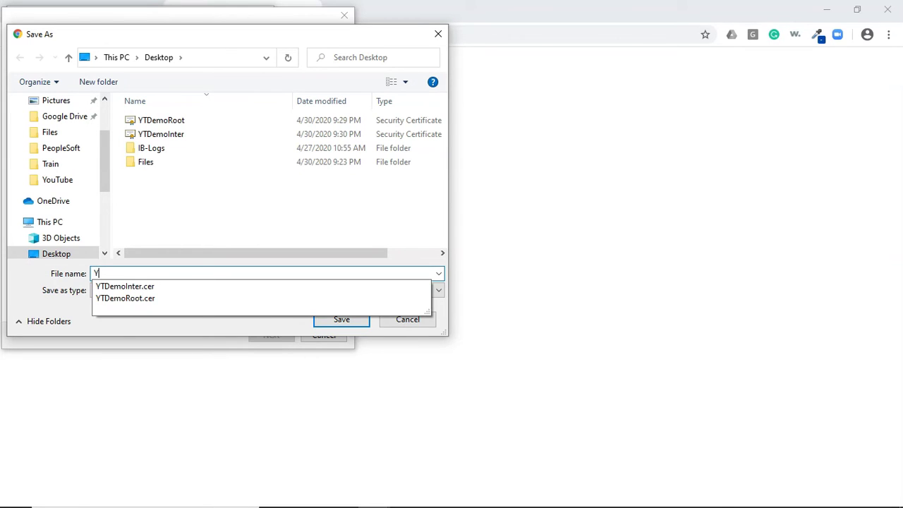
{"action": "type", "text": "TDemoDetail"}
{"action": "key", "text": "Return"}
{"action": "key", "text": "Return"}
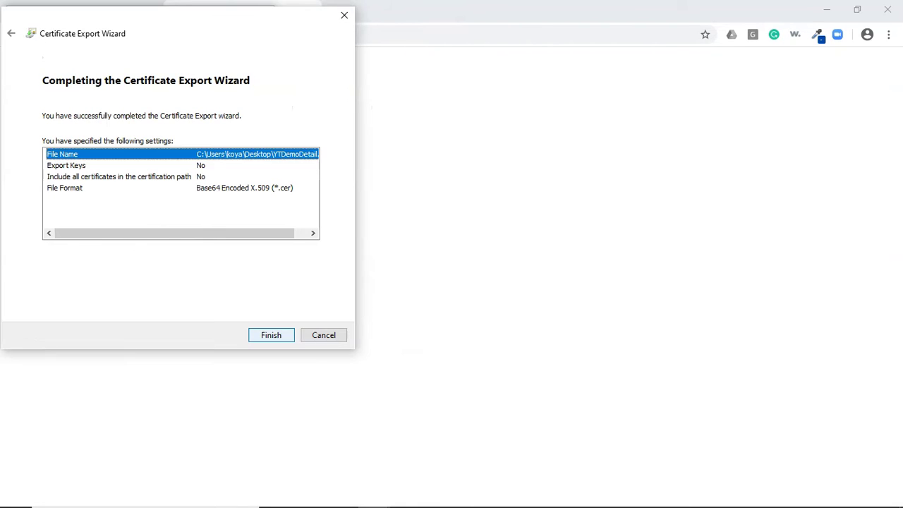
{"action": "key", "text": "Return"}
{"action": "key", "text": "Return"}
{"action": "key", "text": "Return"}
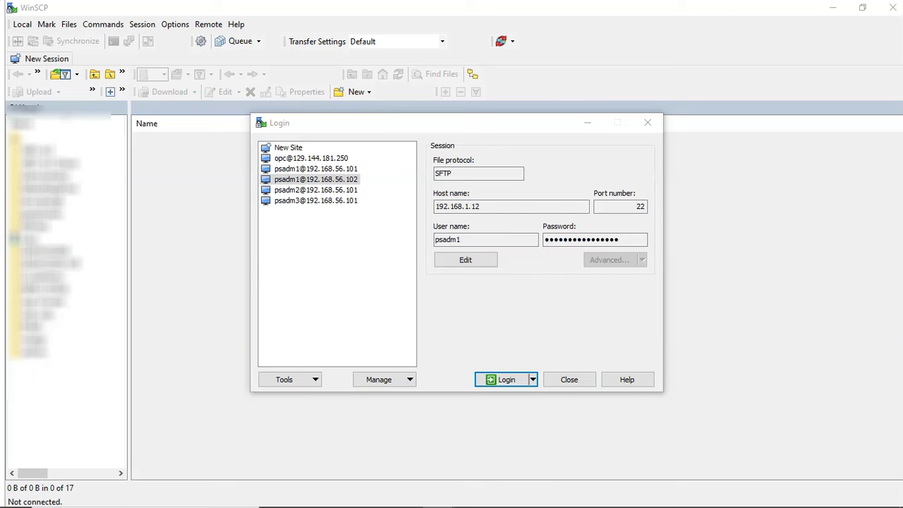
- Log in to the saved 192.168.56.102 PeopleSoft server site
{"action": "key", "text": "Return"}
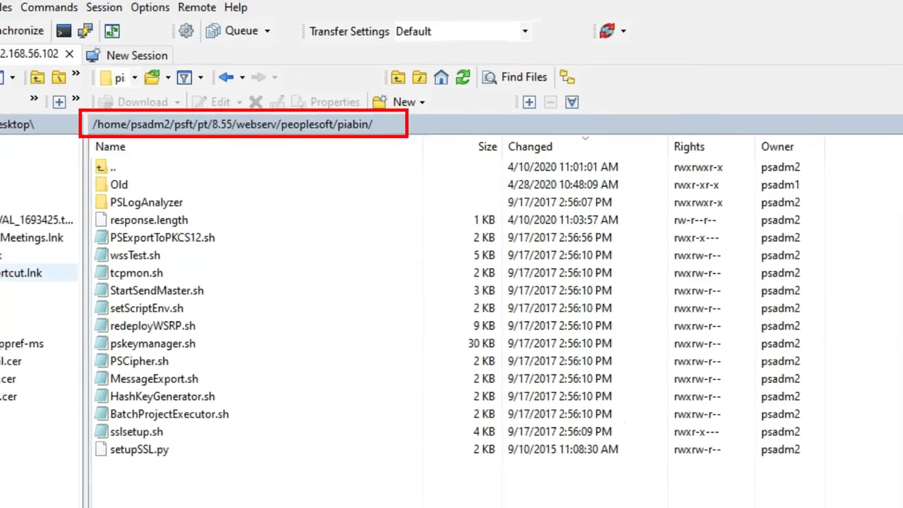
- Select YTDemoRoot.cer, YTDemoInter.cer and YTDemoDetail.cer locally and upload them with F5
{"action": "left_click", "coordinate": [51, 301]}
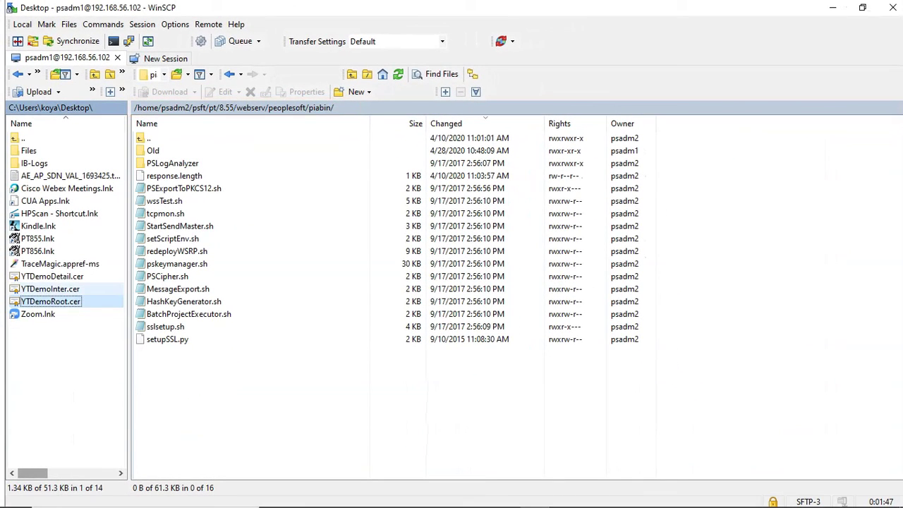
{"action": "left_click", "coordinate": [50, 289], "text": "ctrl"}
{"action": "left_click", "coordinate": [53, 276], "text": "ctrl"}
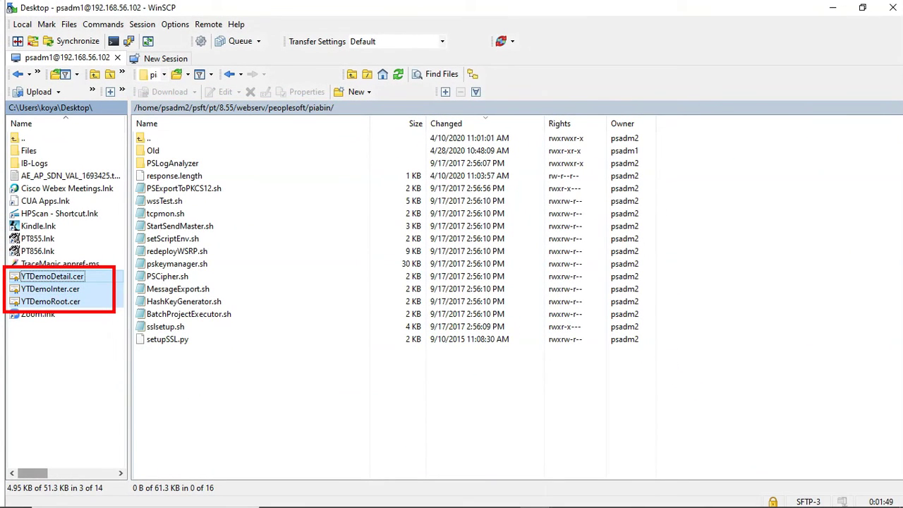
{"action": "key", "text": "F5"}
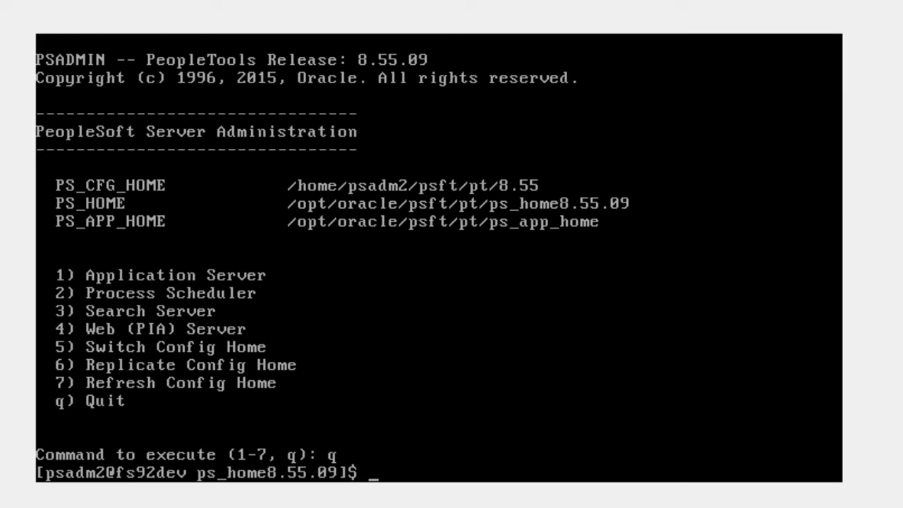
- cd into /home/psadm2/psft/pt/8.55/webserv/peoplesoft/piabin and run pskeymanager.sh -import
{"action": "type", "text": "cd /home/psadm2/psft/pt/8.55/webserv/peoplesoft/piabin"}
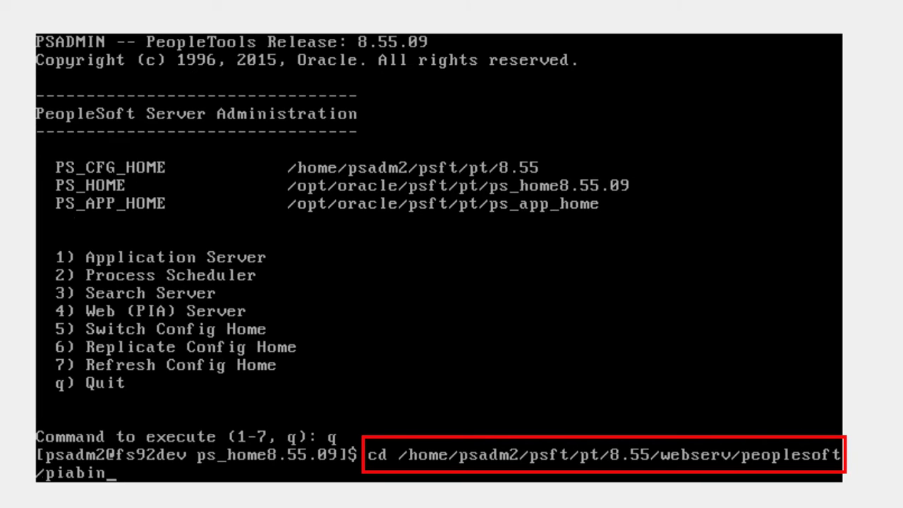
{"action": "key", "text": "Return"}
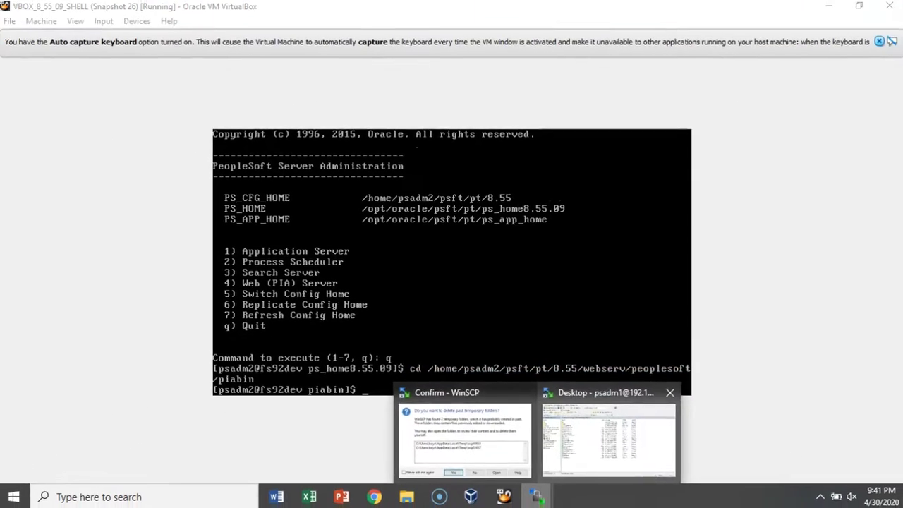
{"action": "left_click", "coordinate": [611, 434]}
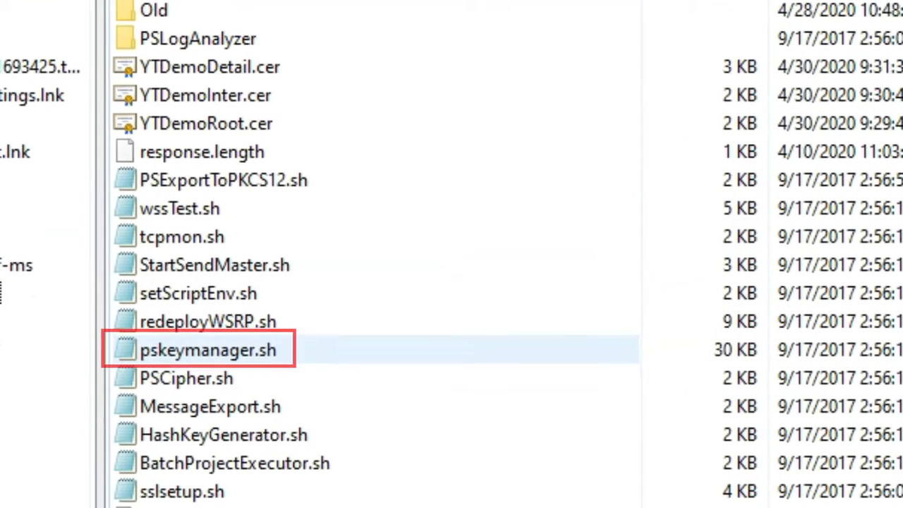
{"action": "left_click", "coordinate": [208, 350]}
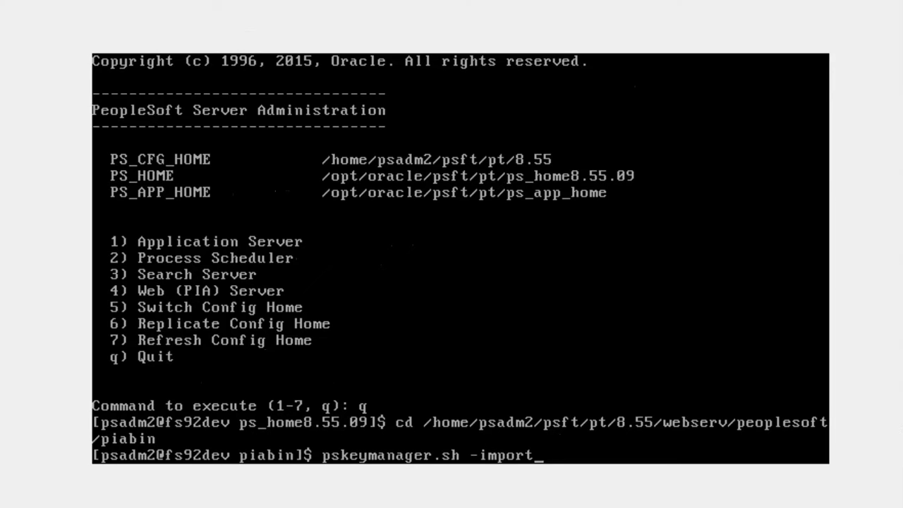
{"action": "key", "text": "Return"}
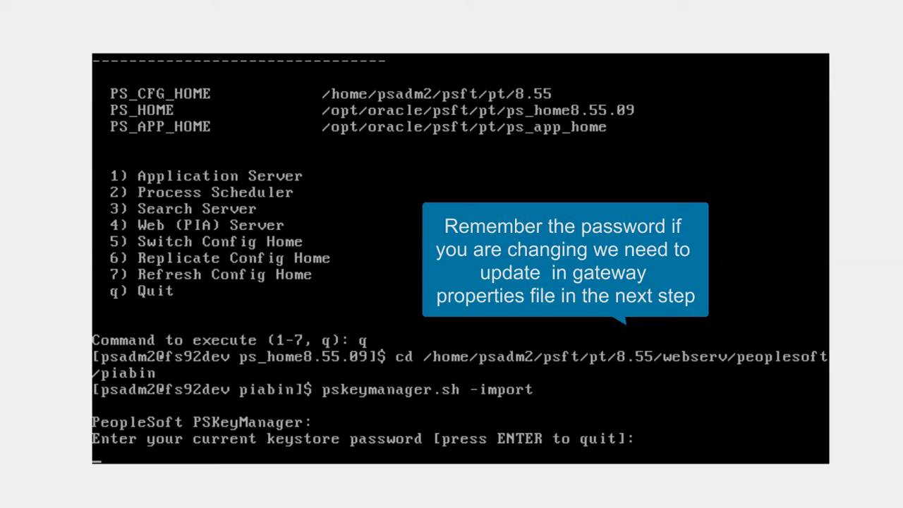
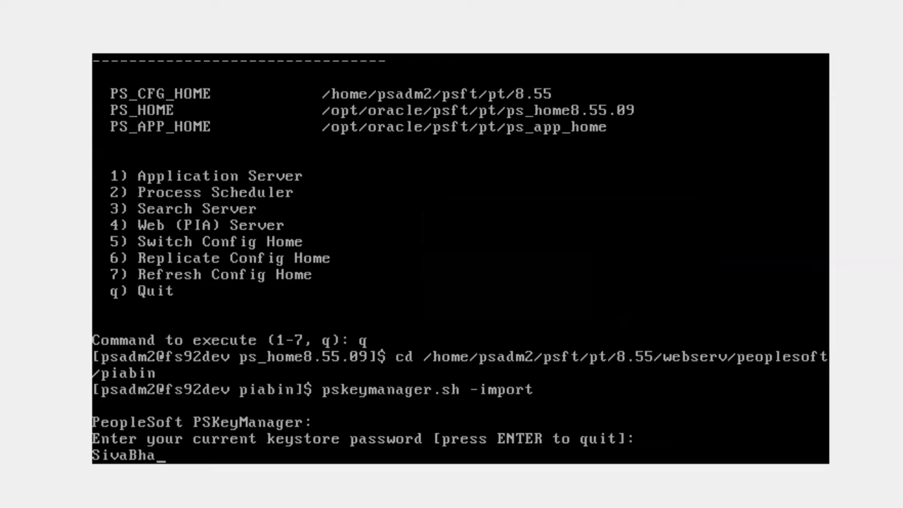
- Enter the keystore password, import YTDemoRoot.cer as trusted alias YouTubeRoot, then type pskeymanager.sh -import again
{"action": "key", "text": "Return"}
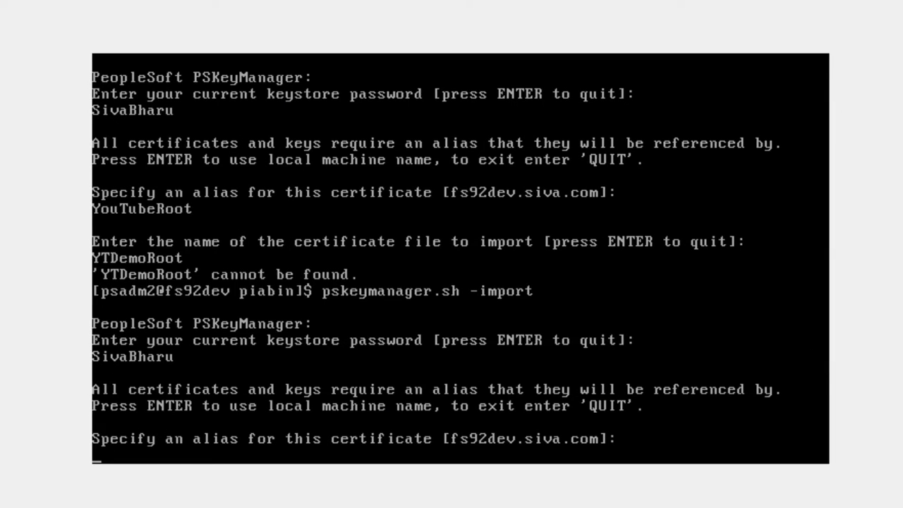
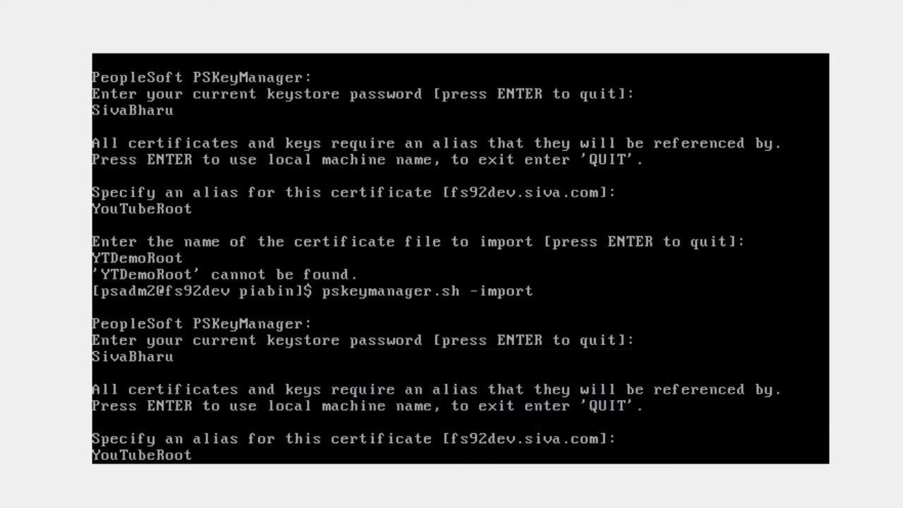
{"action": "key", "text": "Return"}
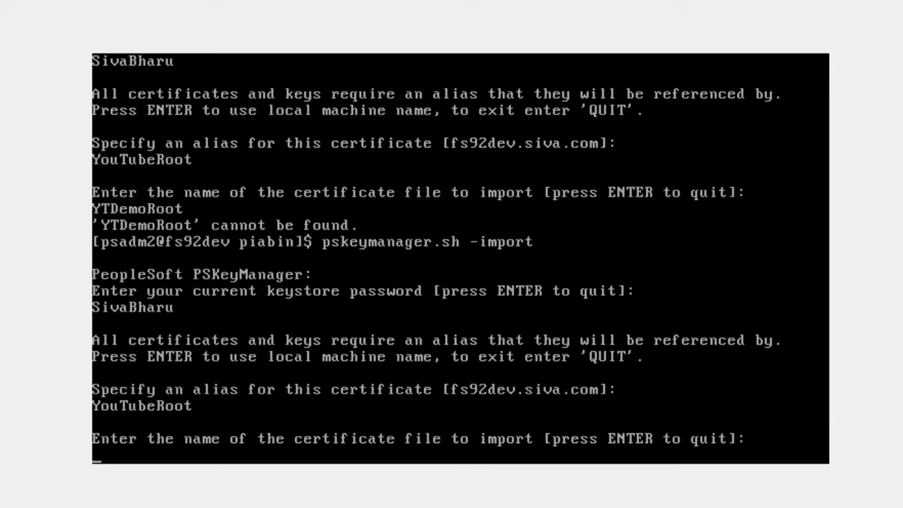
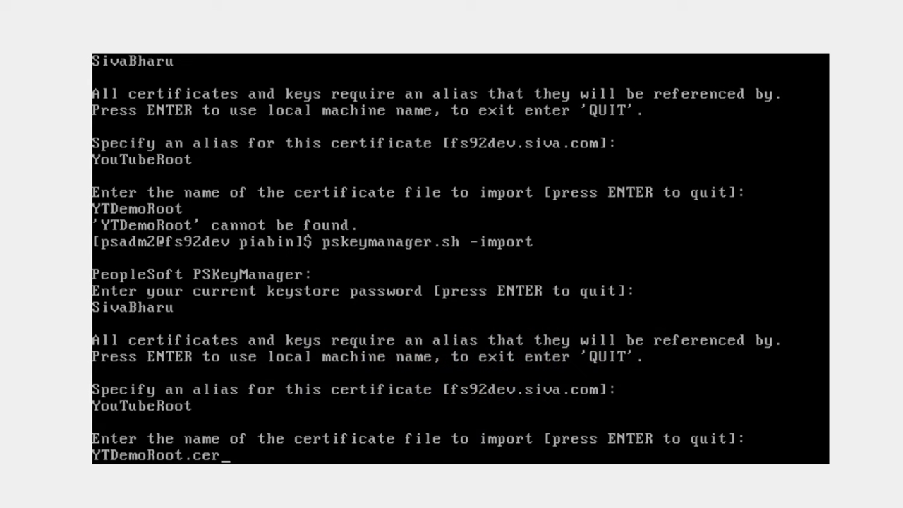
{"action": "key", "text": "Return"}
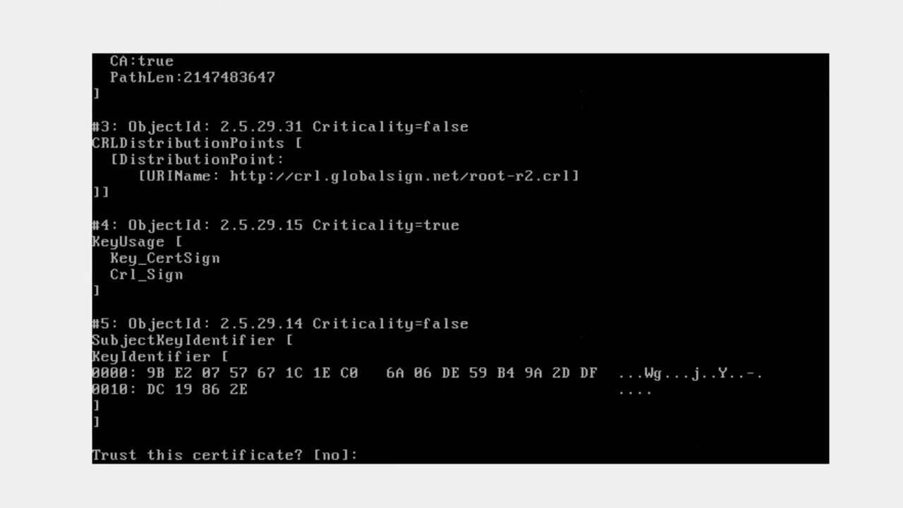
{"action": "key", "text": "Return"}
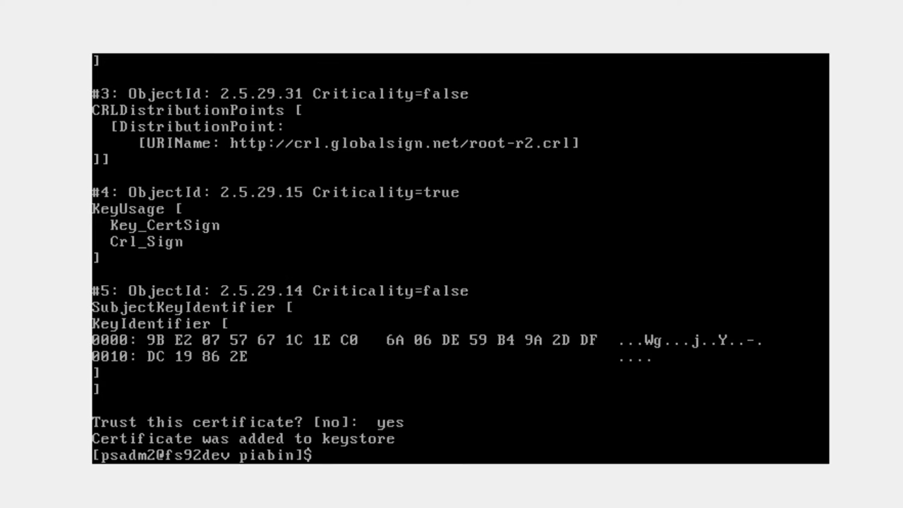
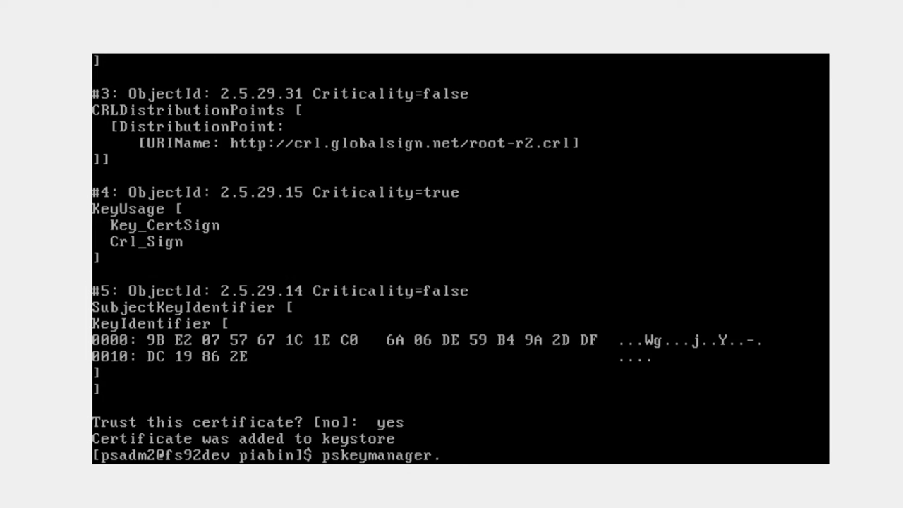
- Run the import with the keystore password, adding YTDemoInter.cer as youtubeinter, then type pskeymanager.sh -import again
{"action": "key", "text": "Return"}
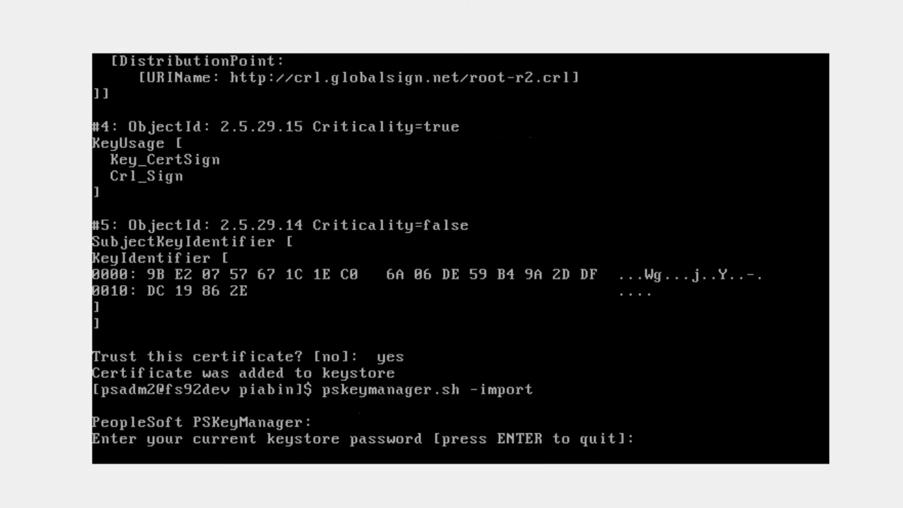
{"action": "key", "text": "Return"}
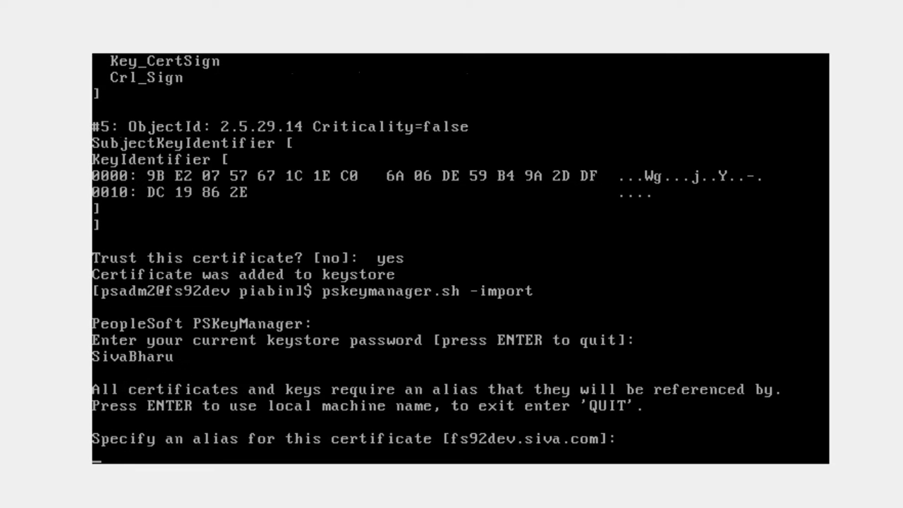
{"action": "type", "text": "youtubeinter"}
{"action": "key", "text": "Return"}
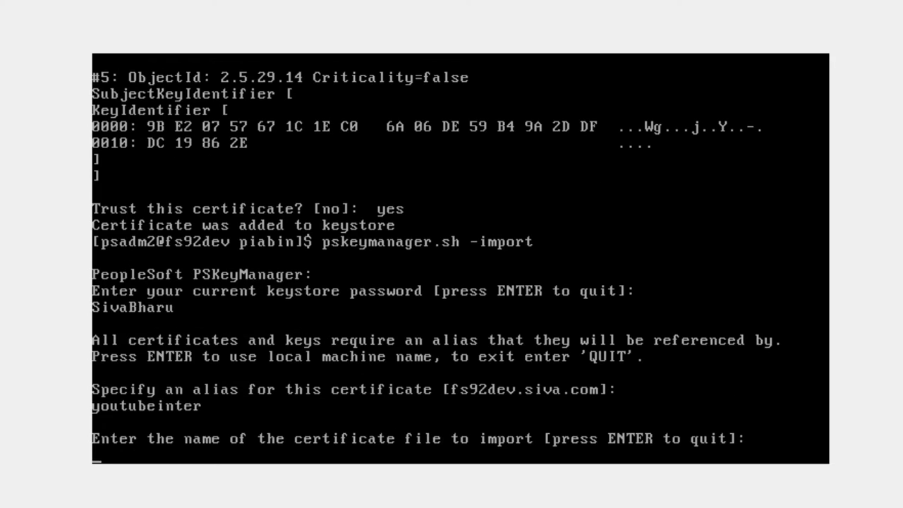
{"action": "type", "text": "YTDemo"}
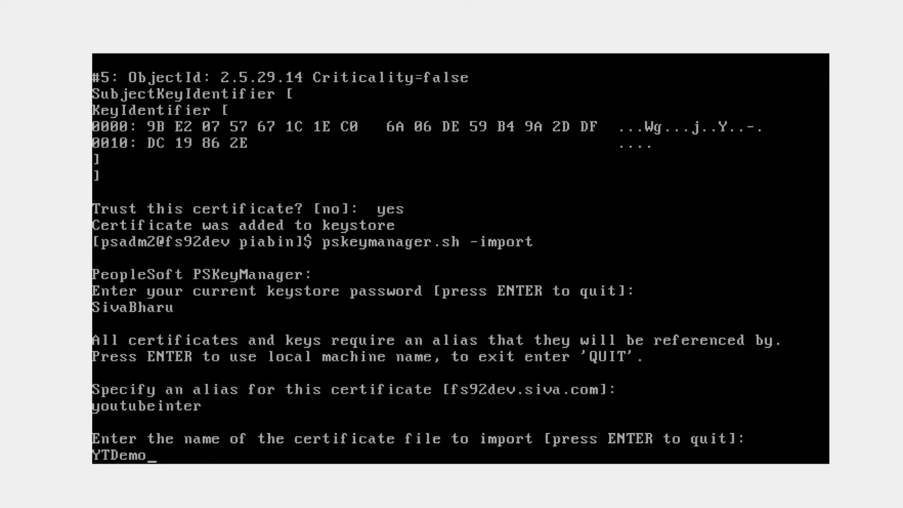
{"action": "type", "text": "Inter.cer"}
{"action": "key", "text": "Return"}
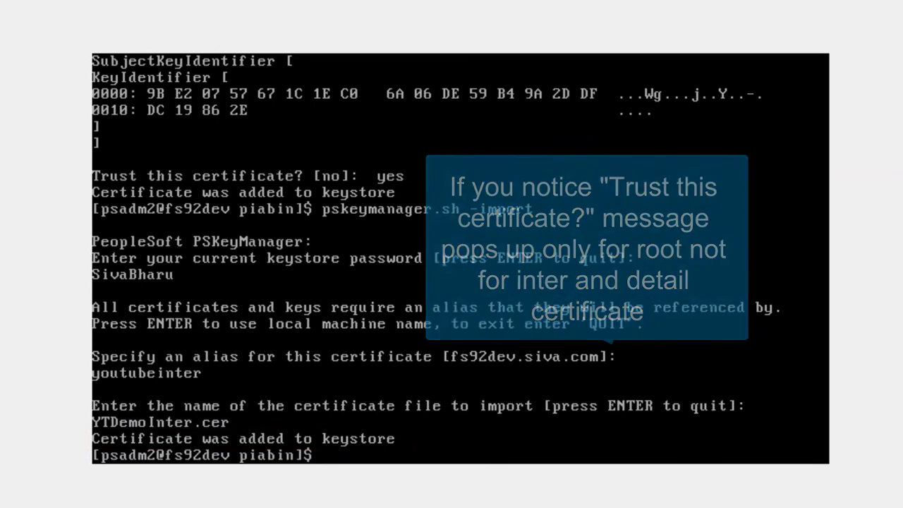
{"action": "type", "text": "pskeyma"}
{"action": "type", "text": "nager."}
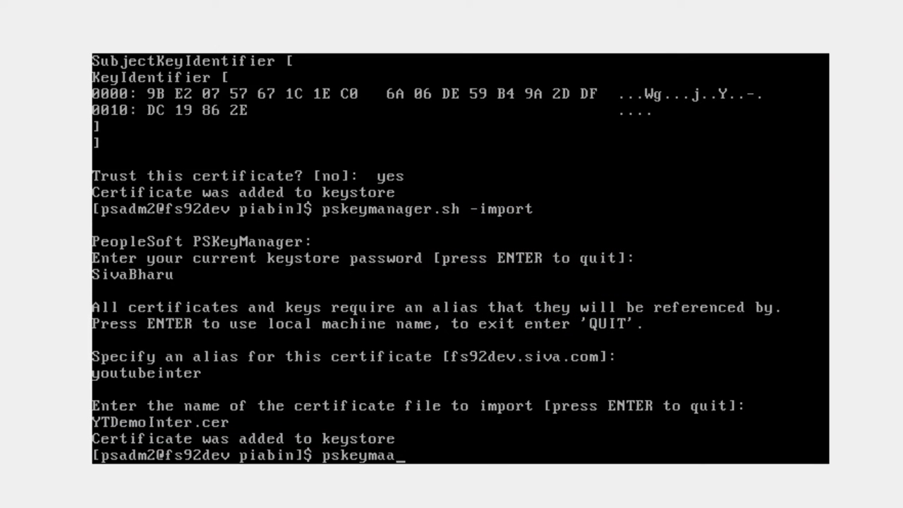
{"action": "type", "text": "sh "}
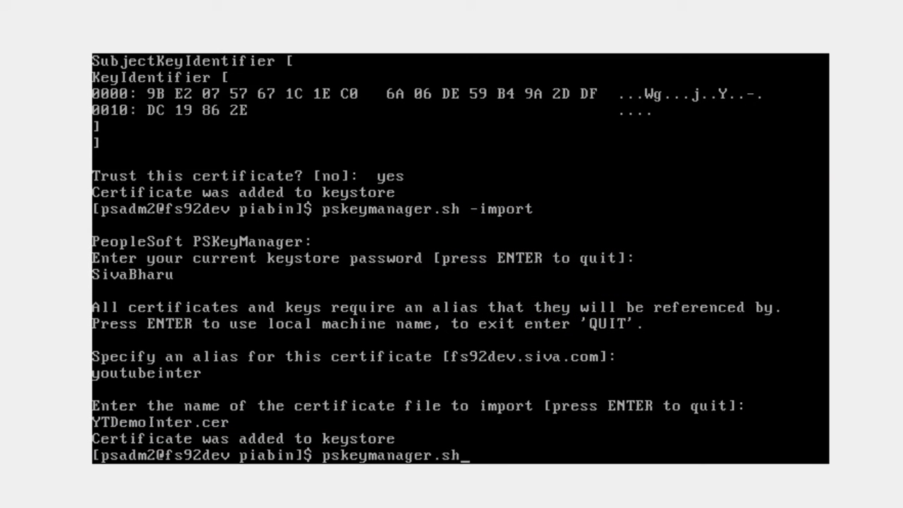
{"action": "type", "text": "-import"}
- Run the import with the keystore password to add YTDemoDetail.cer under alias youtubedetail
{"action": "key", "text": "Return"}
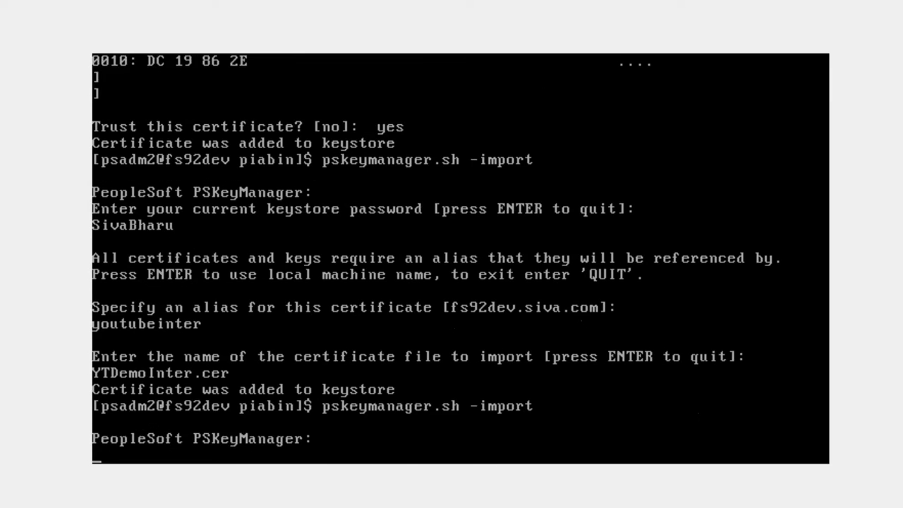
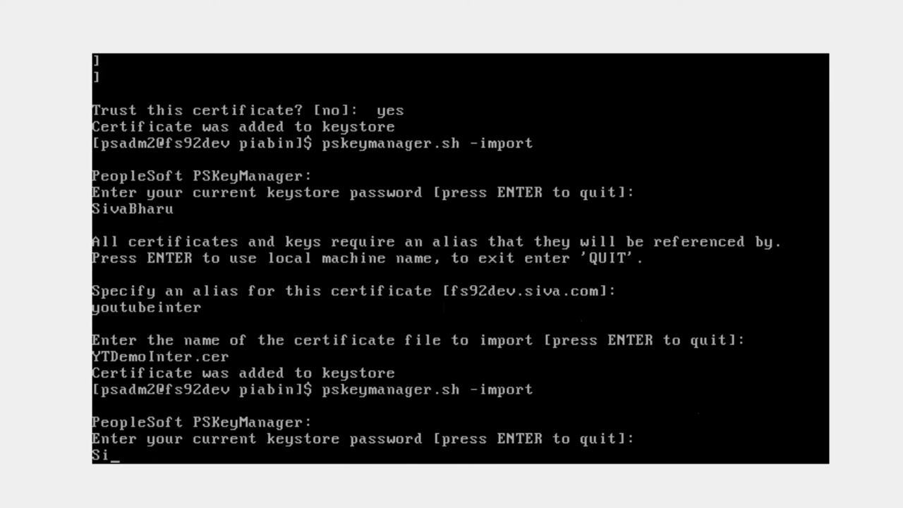
{"action": "key", "text": "Return"}
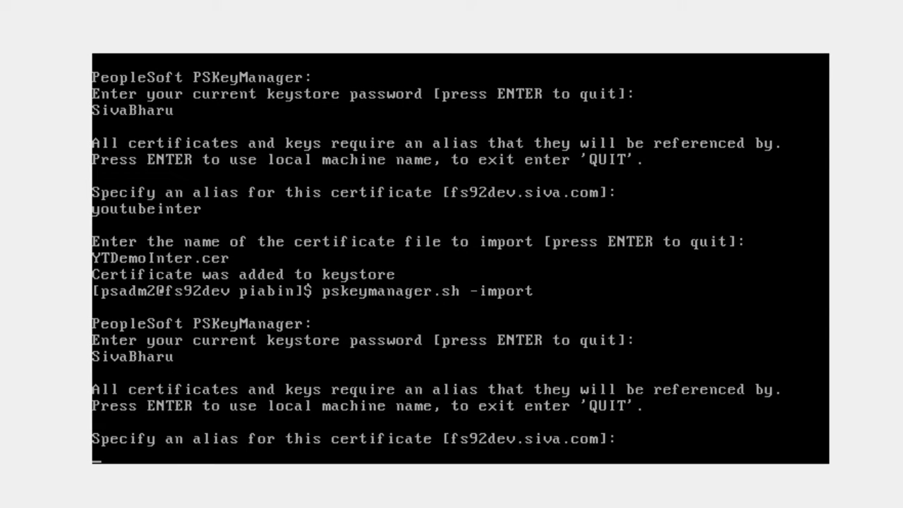
{"action": "type", "text": "youtube"}
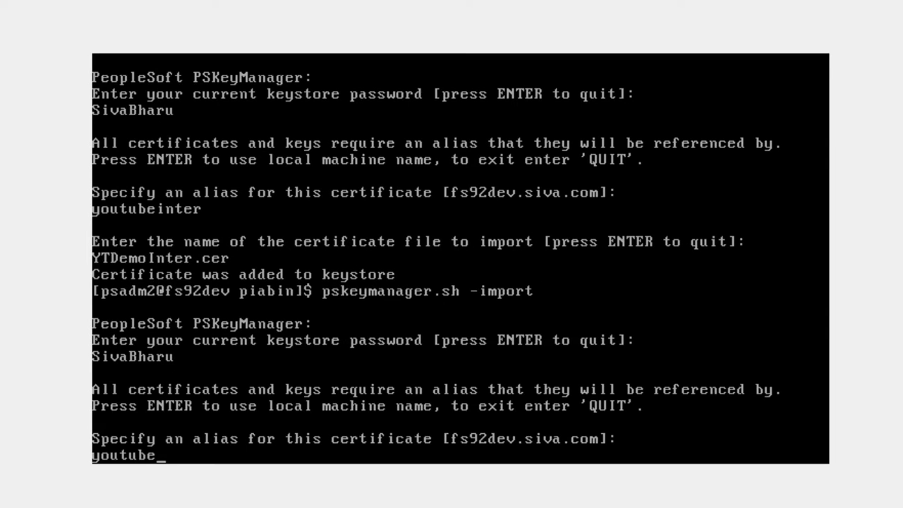
{"action": "type", "text": "detail"}
{"action": "key", "text": "Return"}
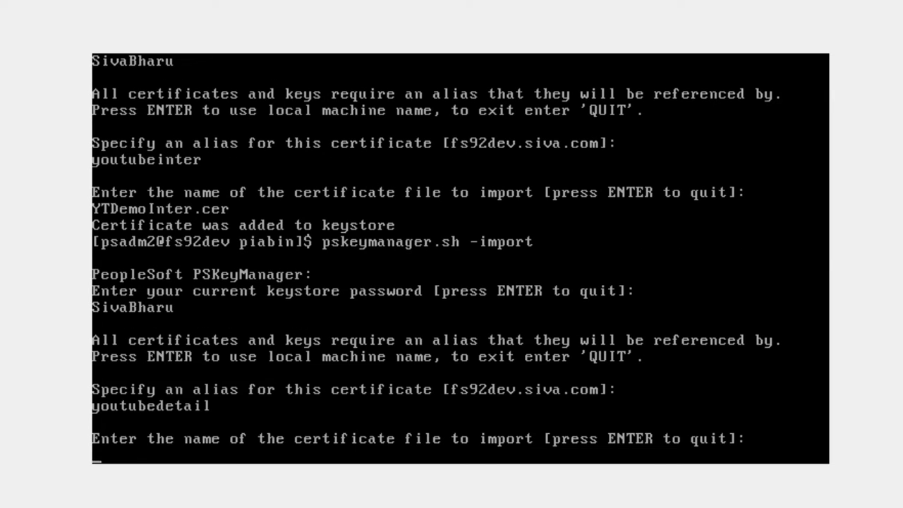
{"action": "type", "text": "YTDemoDetail.cer"}
{"action": "key", "text": "Return"}
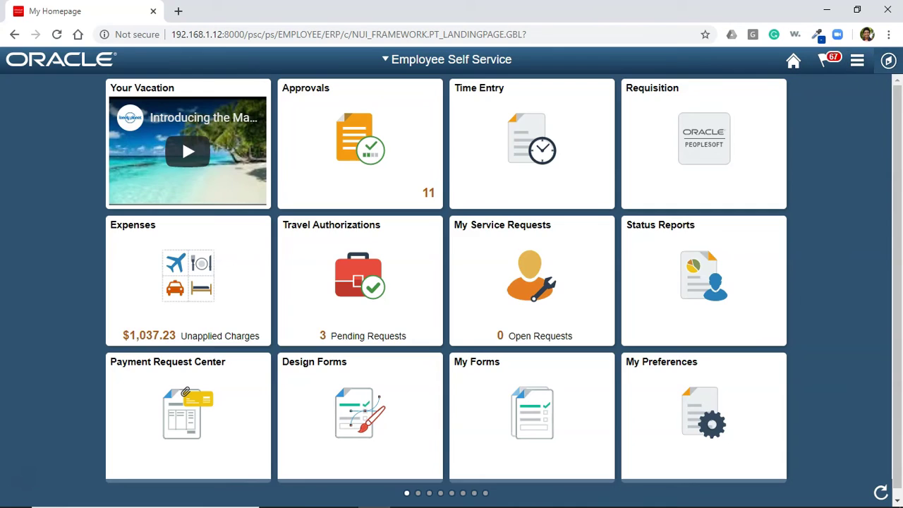
- Navigate to Integration Broker Gateways and open the LOCAL gateway
{"action": "left_click", "coordinate": [888, 61]}
{"action": "scroll", "coordinate": [801, 317], "scroll_direction": "down", "scroll_amount": 5}
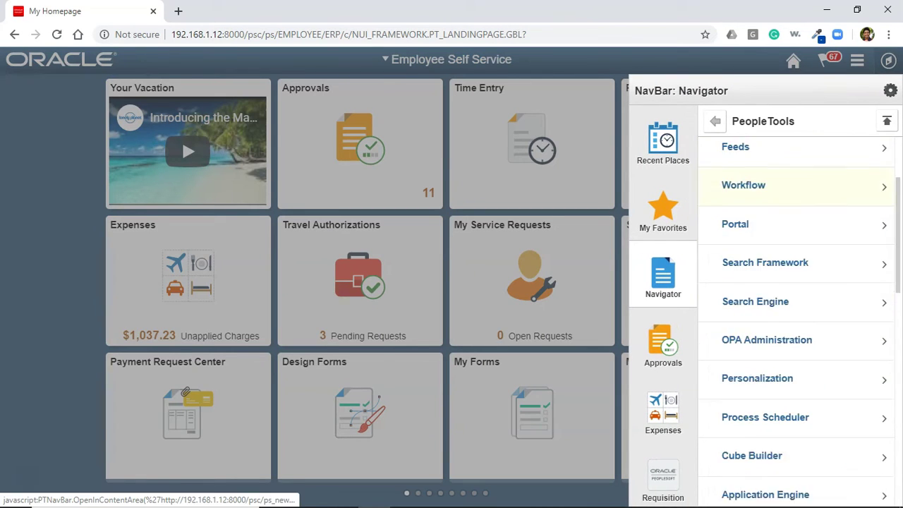
{"action": "scroll", "coordinate": [776, 298], "scroll_direction": "down", "scroll_amount": 2}
{"action": "left_click", "coordinate": [777, 337]}
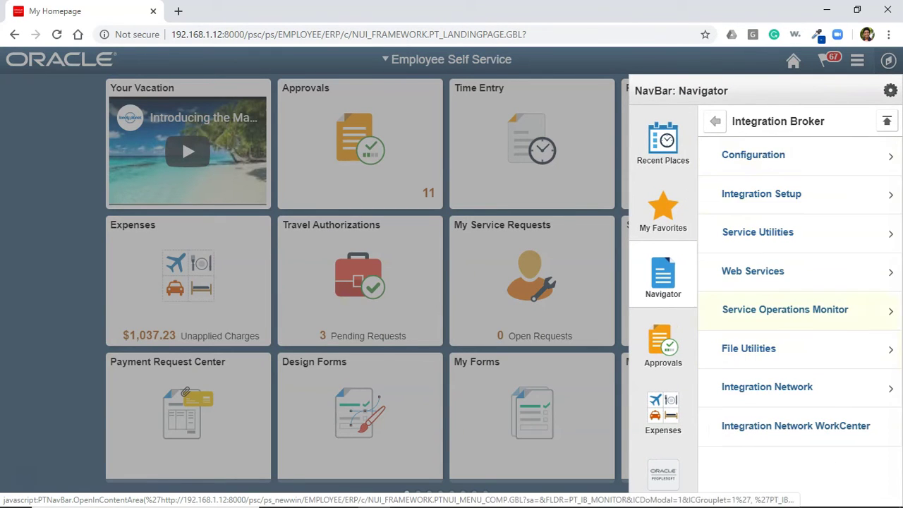
{"action": "left_click", "coordinate": [777, 155]}
{"action": "left_click", "coordinate": [777, 154]}
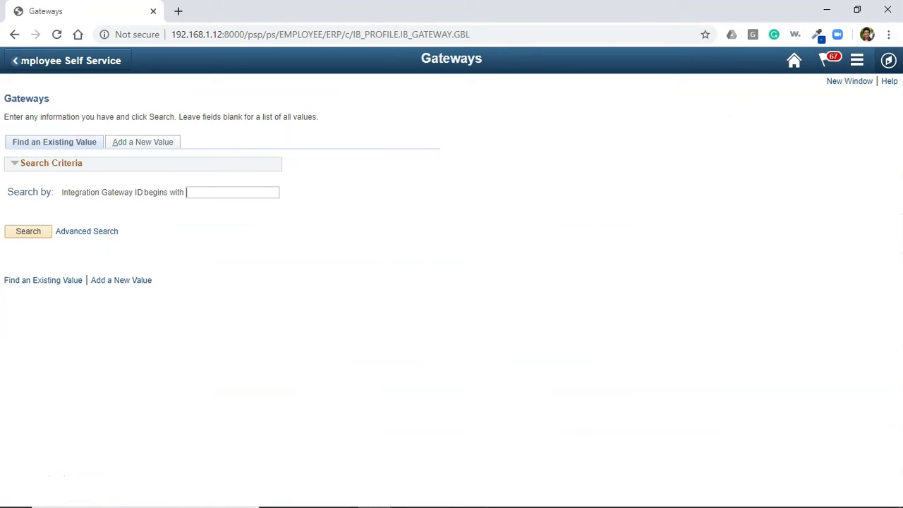
{"action": "type", "text": "local"}
{"action": "key", "text": "Return"}
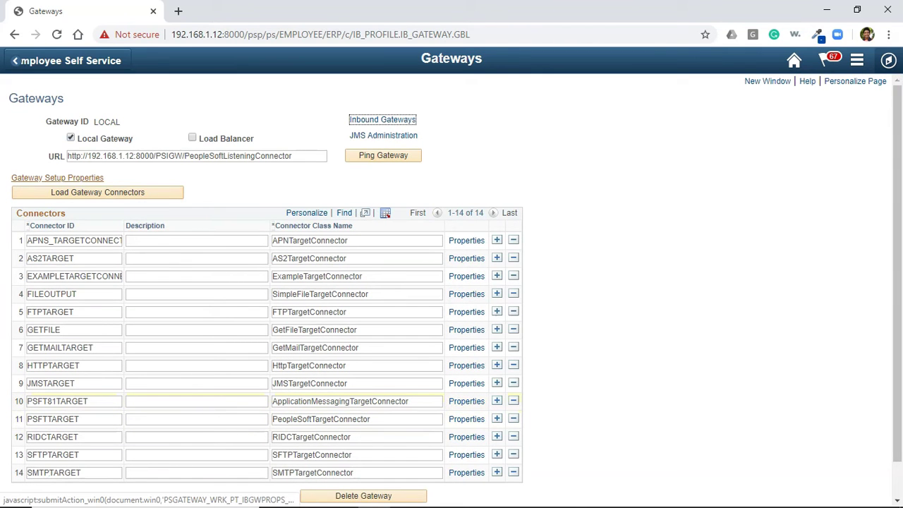
- Sign in to Gateway Setup Properties as administrator with the password
{"action": "left_click", "coordinate": [84, 179]}
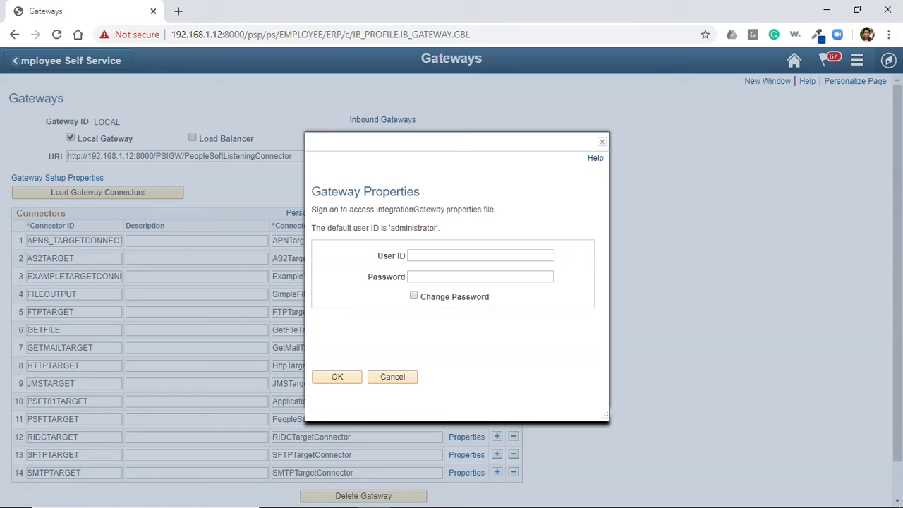
{"action": "type", "text": "administrator"}
{"action": "key", "text": "Tab"}
{"action": "type", "text": "password"}
{"action": "key", "text": "Return"}
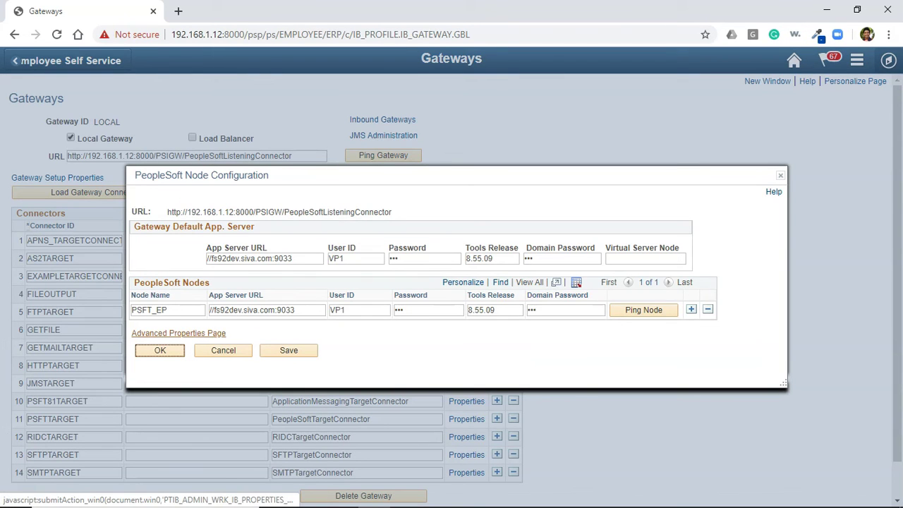
- Find secureFileKeystorePasswd on the Advanced Properties page and select its encrypted password value
{"action": "left_click", "coordinate": [179, 333]}
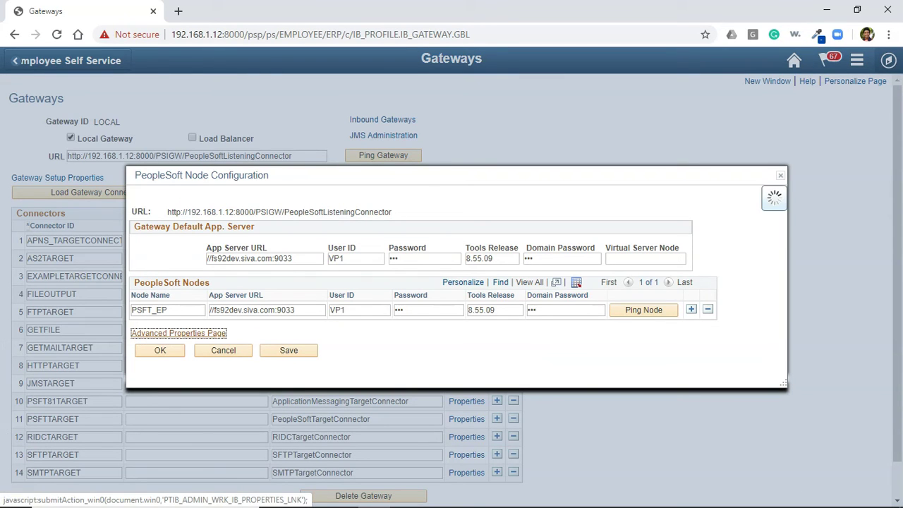
{"action": "key", "text": "ctrl+f"}
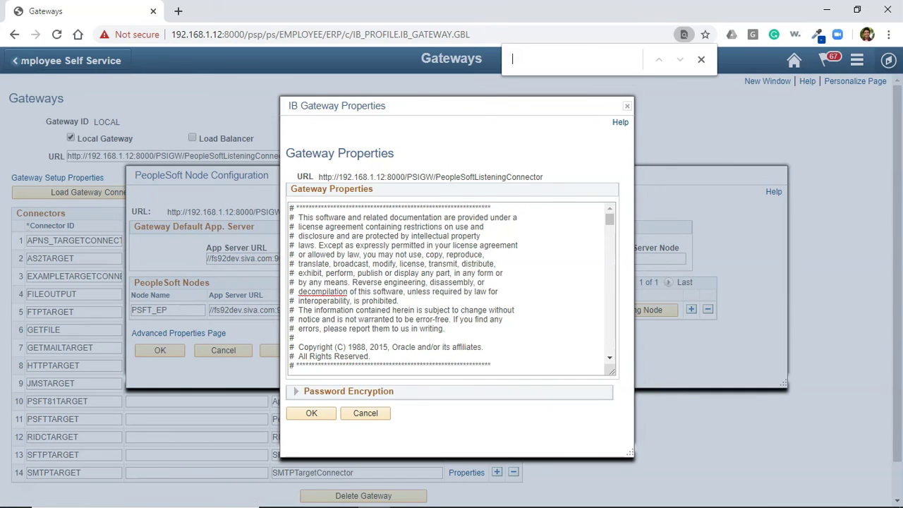
{"action": "type", "text": "securefil"}
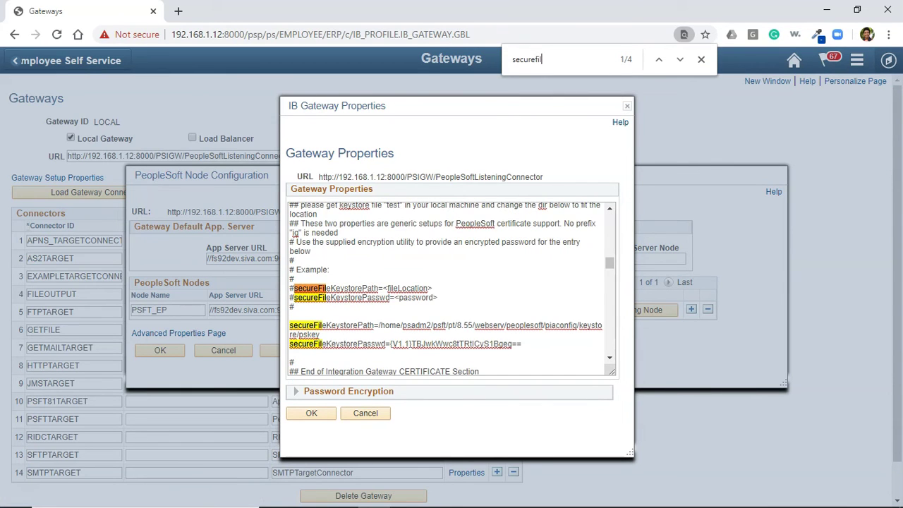
{"action": "double_click", "coordinate": [342, 297]}
{"action": "scroll", "coordinate": [446, 289], "scroll_direction": "down", "scroll_amount": 4}
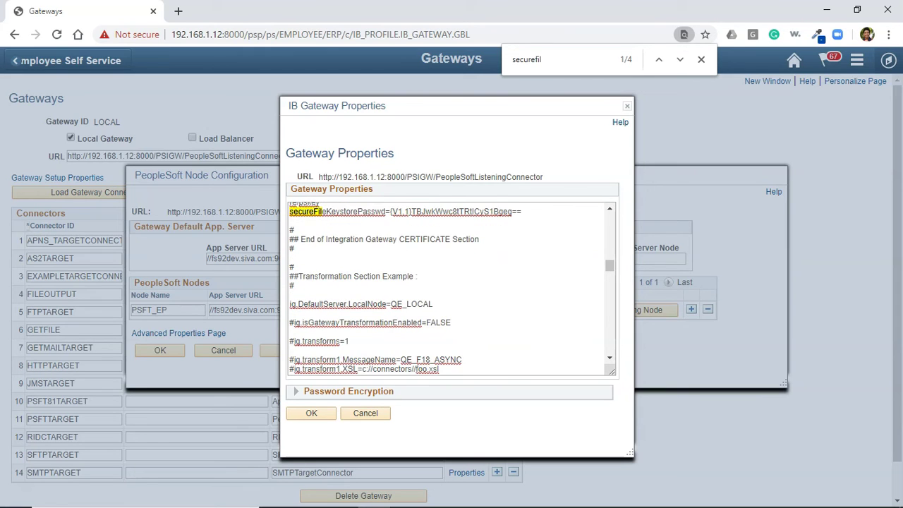
{"action": "scroll", "coordinate": [446, 289], "scroll_direction": "up", "scroll_amount": 4}
{"action": "left_click_drag", "start_coordinate": [392, 344], "coordinate": [520, 344]}
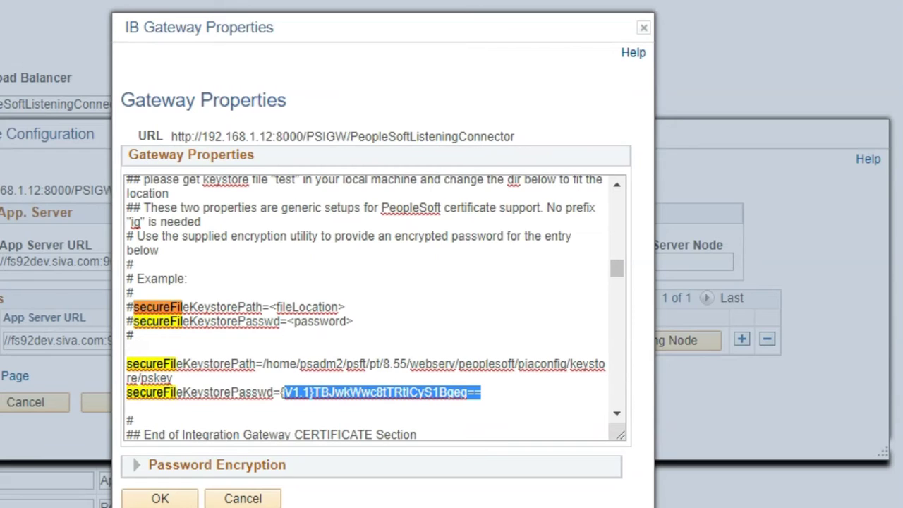
- Expand the Password Encryption section and move through its password fields
{"action": "left_click", "coordinate": [136, 464]}
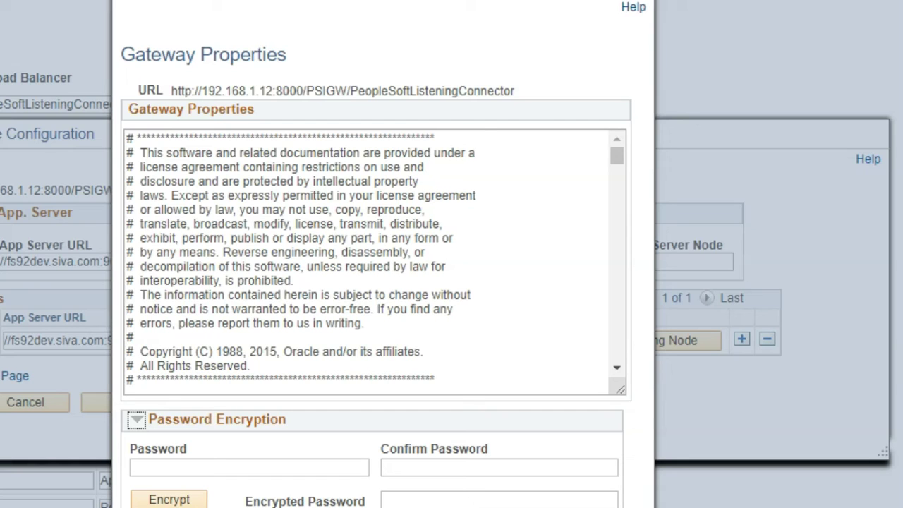
{"action": "key", "text": "Tab"}
{"action": "key", "text": "Tab"}
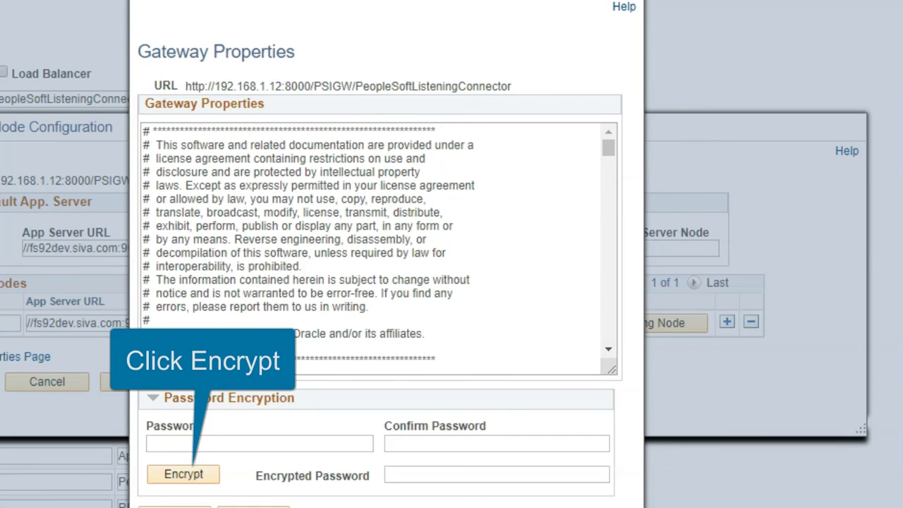
{"action": "scroll", "coordinate": [378, 247], "scroll_direction": "down", "scroll_amount": 5}
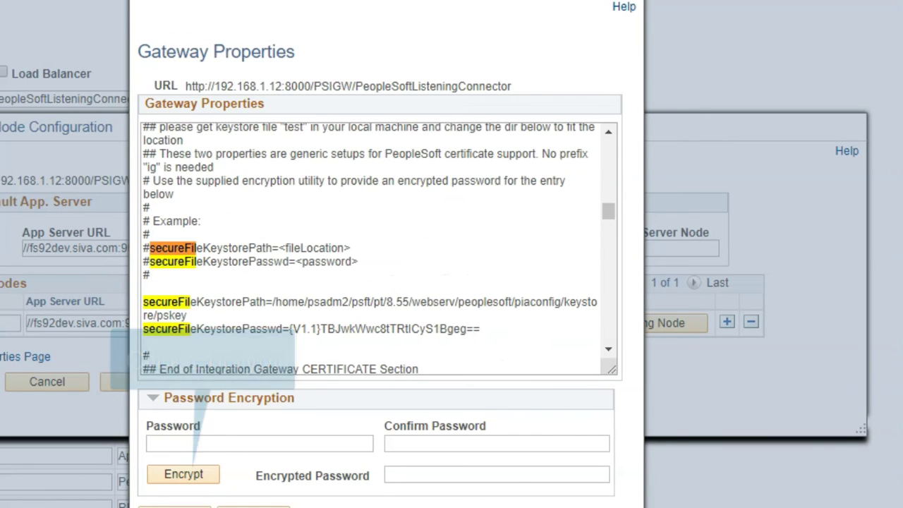
{"action": "key", "text": "shift+End"}
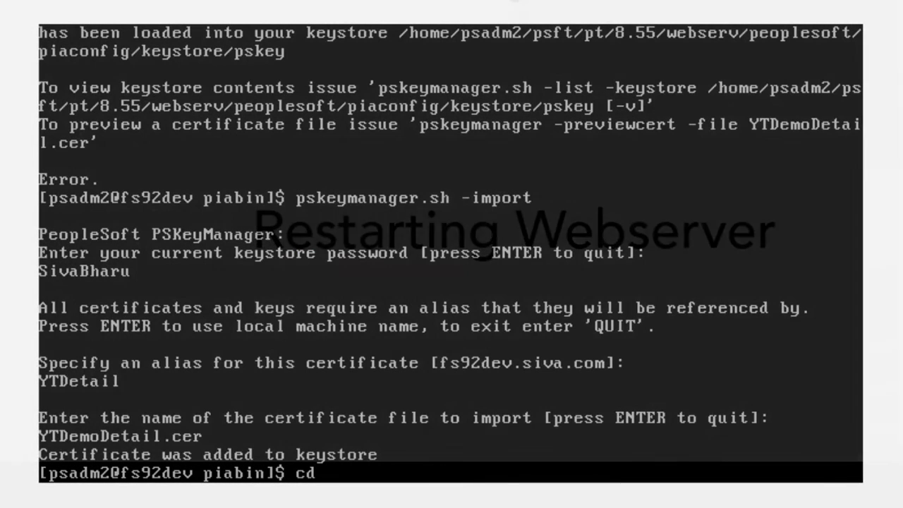
- From $ps_home, launch psadmin and select Web (PIA) Server administration for domain 1
{"action": "type", "text": "$ps_home"}
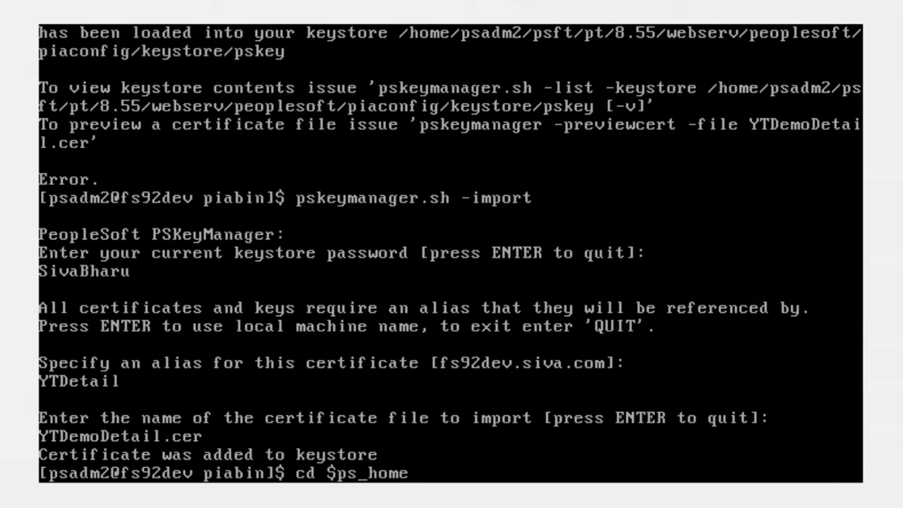
{"action": "key", "text": "Return"}
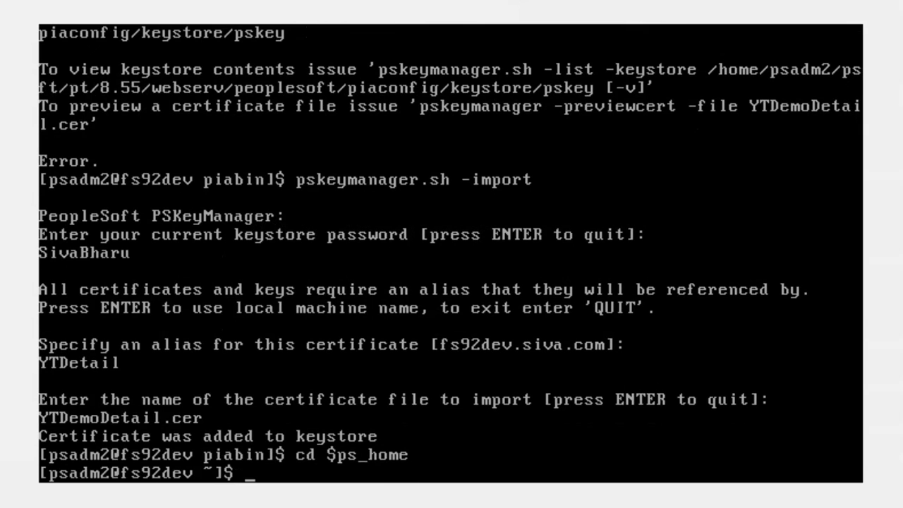
{"action": "type", "text": "psadmin"}
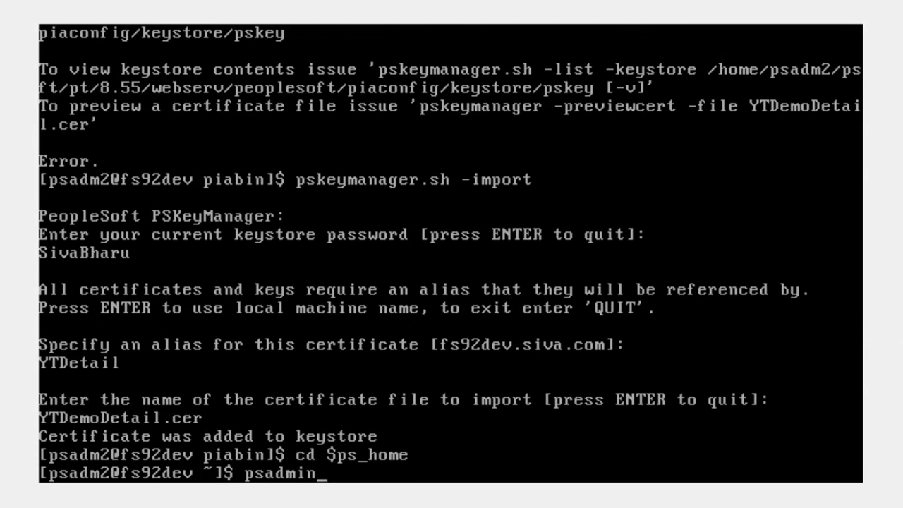
{"action": "key", "text": "Return"}
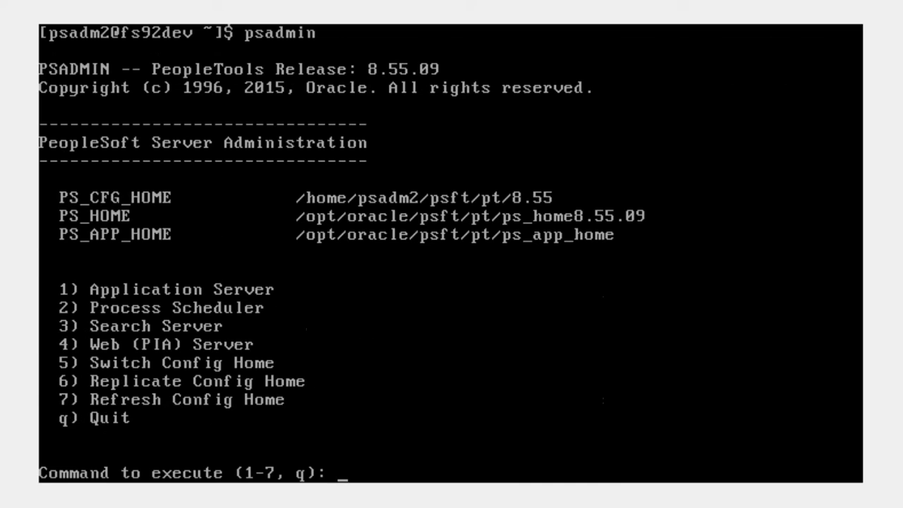
{"action": "type", "text": "4"}
{"action": "key", "text": "Return"}
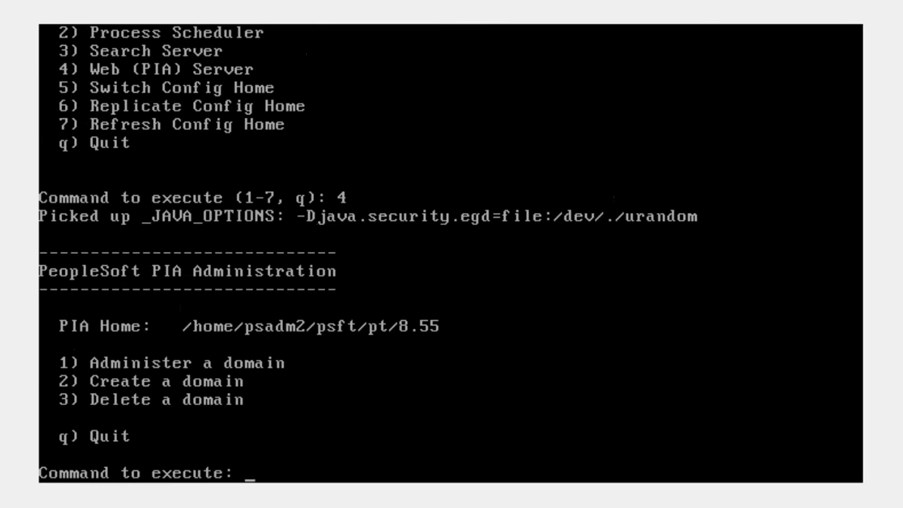
{"action": "type", "text": "1"}
{"action": "key", "text": "Return"}
{"action": "type", "text": "1"}
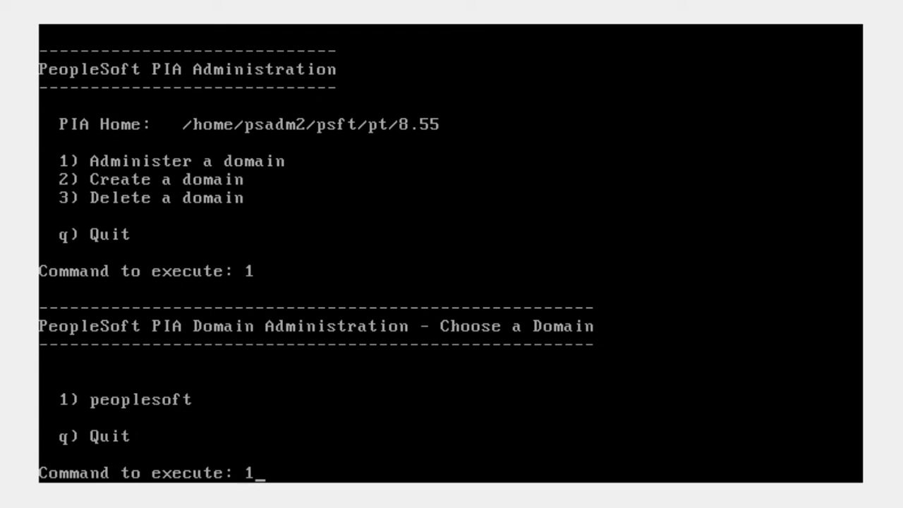
{"action": "key", "text": "Return"}
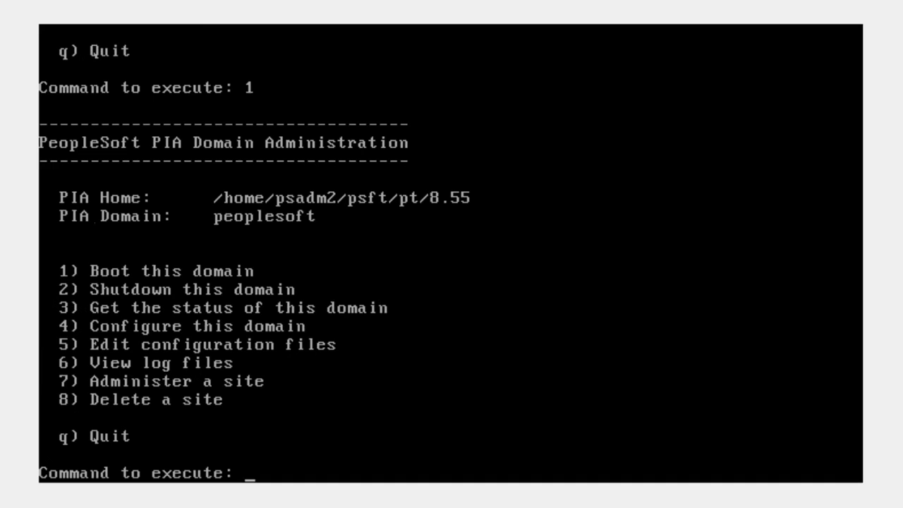
- Shut down the peoplesoft domain with option 2 and Y, then boot it with option 1
{"action": "type", "text": "2"}
{"action": "key", "text": "Return"}
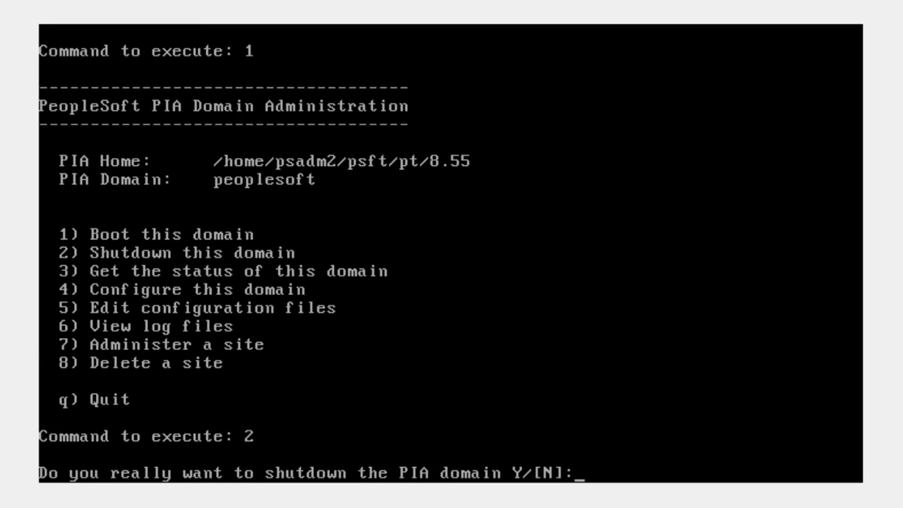
{"action": "type", "text": "Y"}
{"action": "key", "text": "Return"}
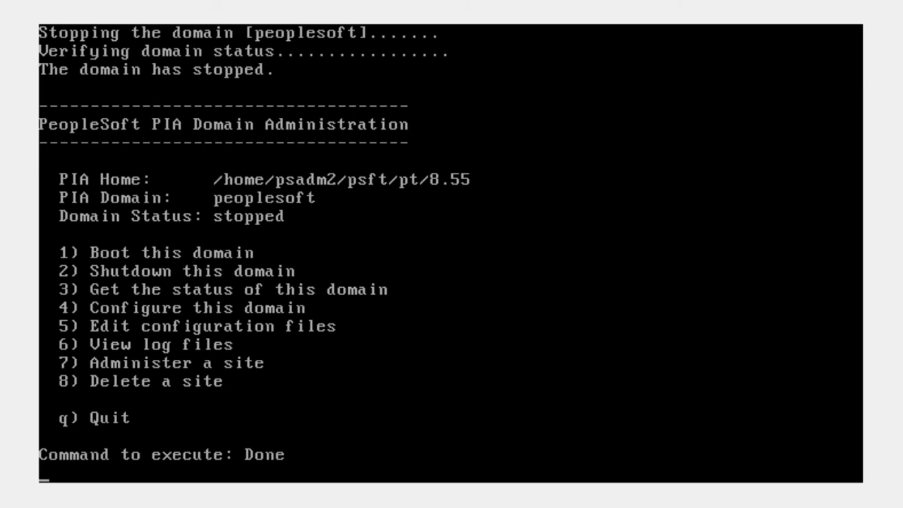
{"action": "type", "text": "1"}
{"action": "key", "text": "Return"}
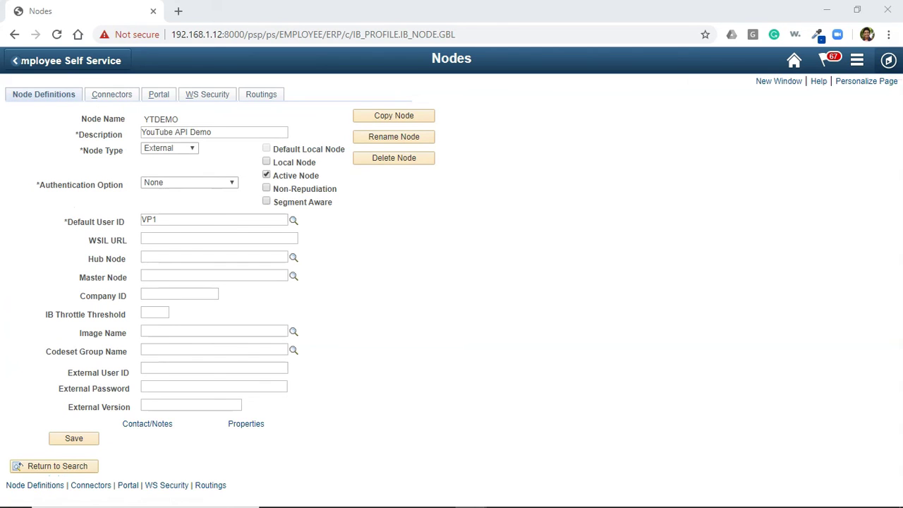
- Ping YTDEMO from its Connectors tab and select the Success (117,73) result
{"action": "left_click", "coordinate": [111, 94]}
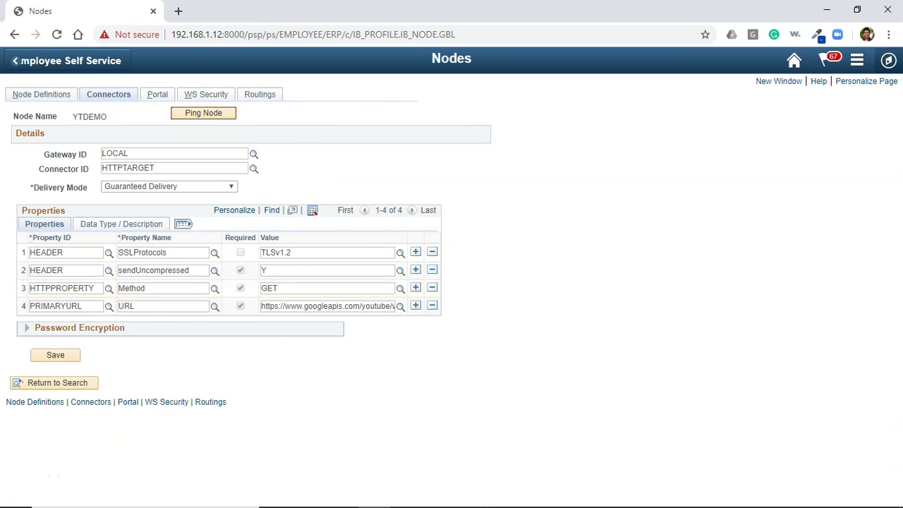
{"action": "left_click", "coordinate": [204, 113]}
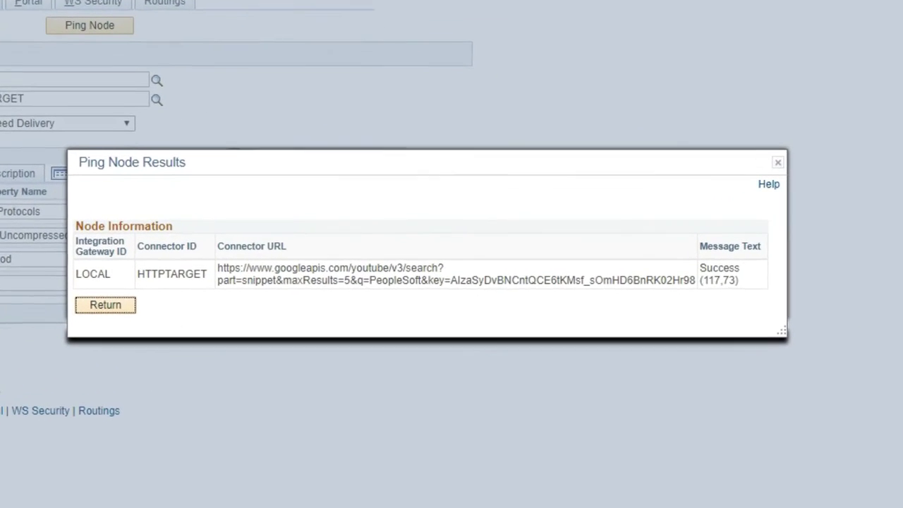
{"action": "left_click_drag", "start_coordinate": [738, 280], "coordinate": [700, 268]}
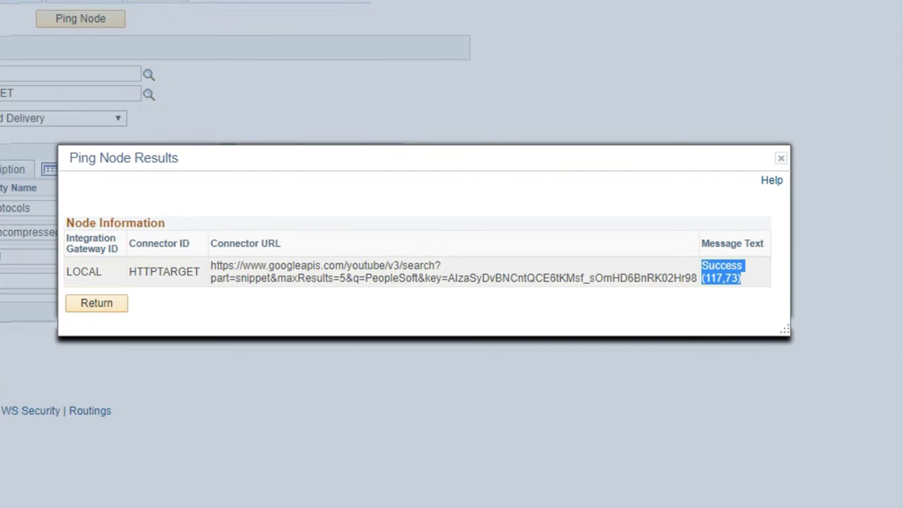
{"action": "key", "text": "alt+Tab"}
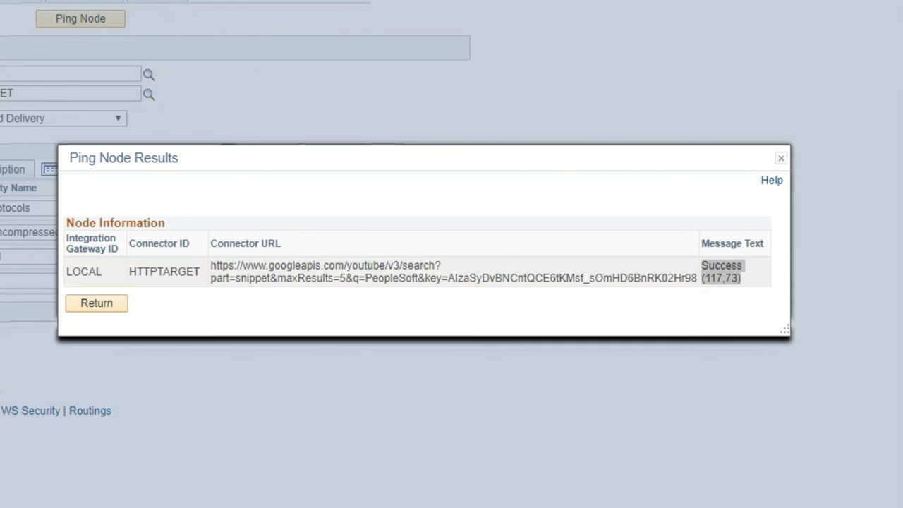